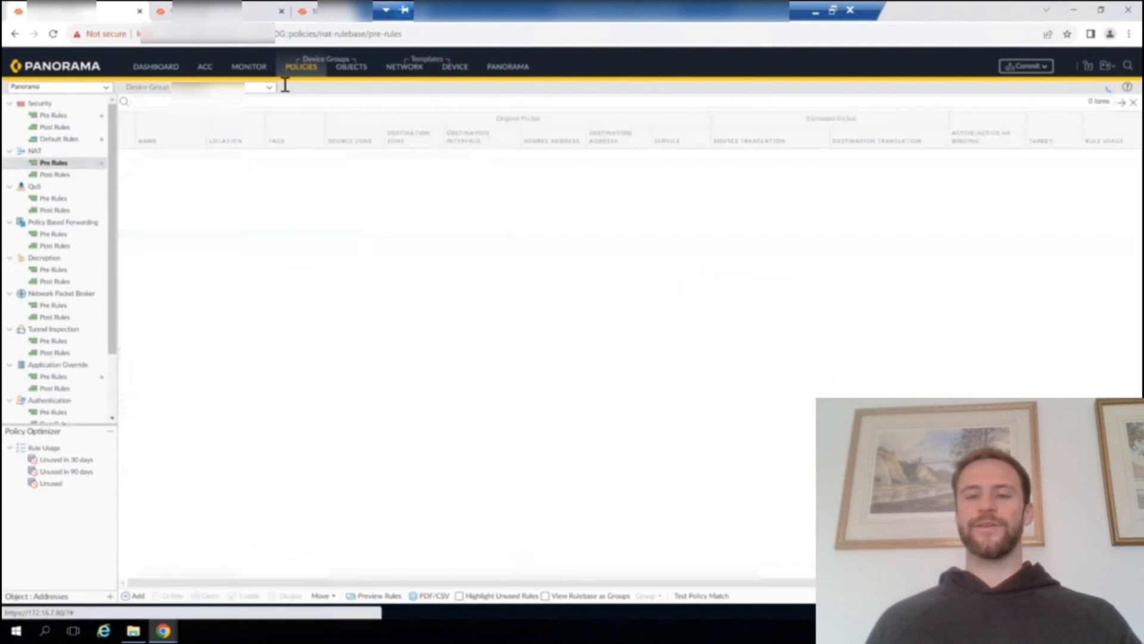
Step: Switch to the CodyPark-DG device group, find the NAT pre-rule "autopilot build vpn" and open its original packet settings
left_click(271, 88)
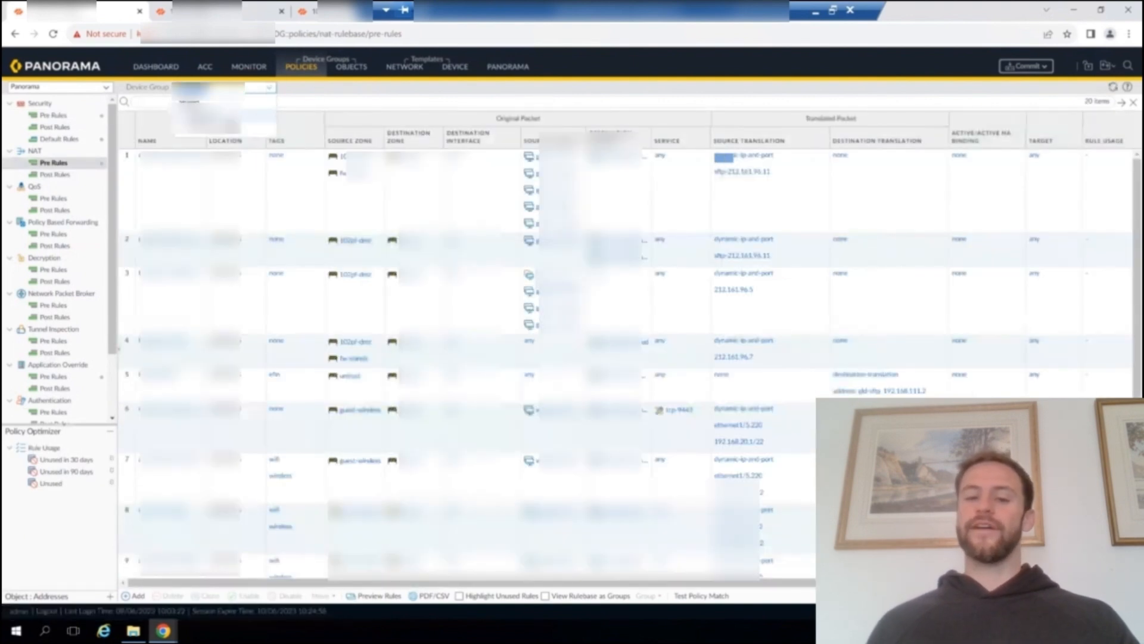
left_click(222, 133)
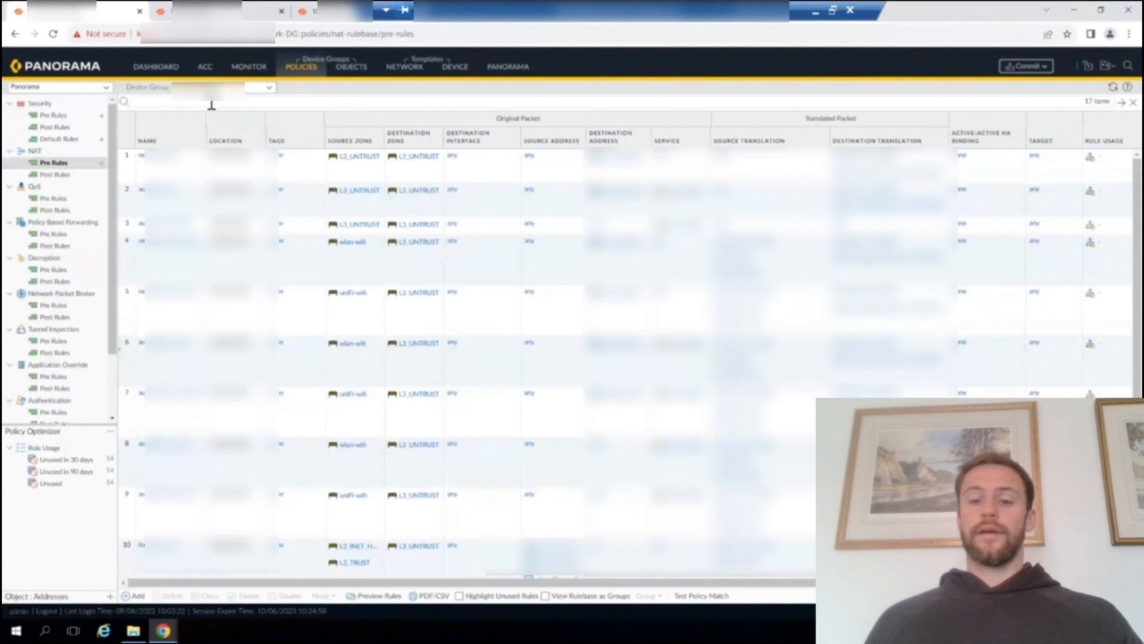
type("autopilot build nat")
key("Return")
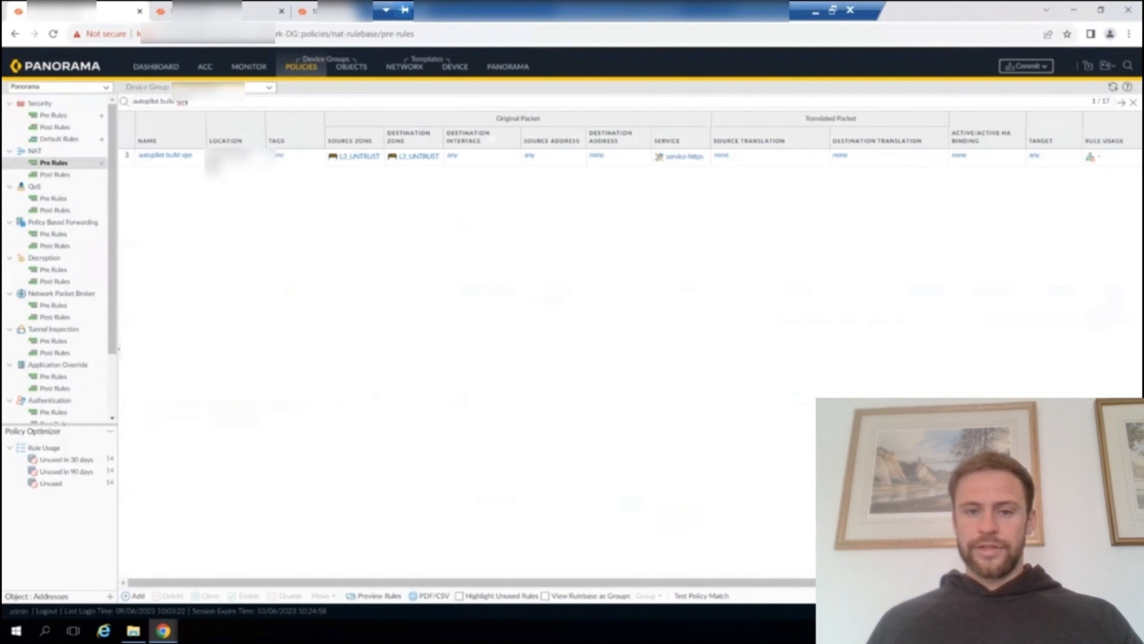
left_click(167, 157)
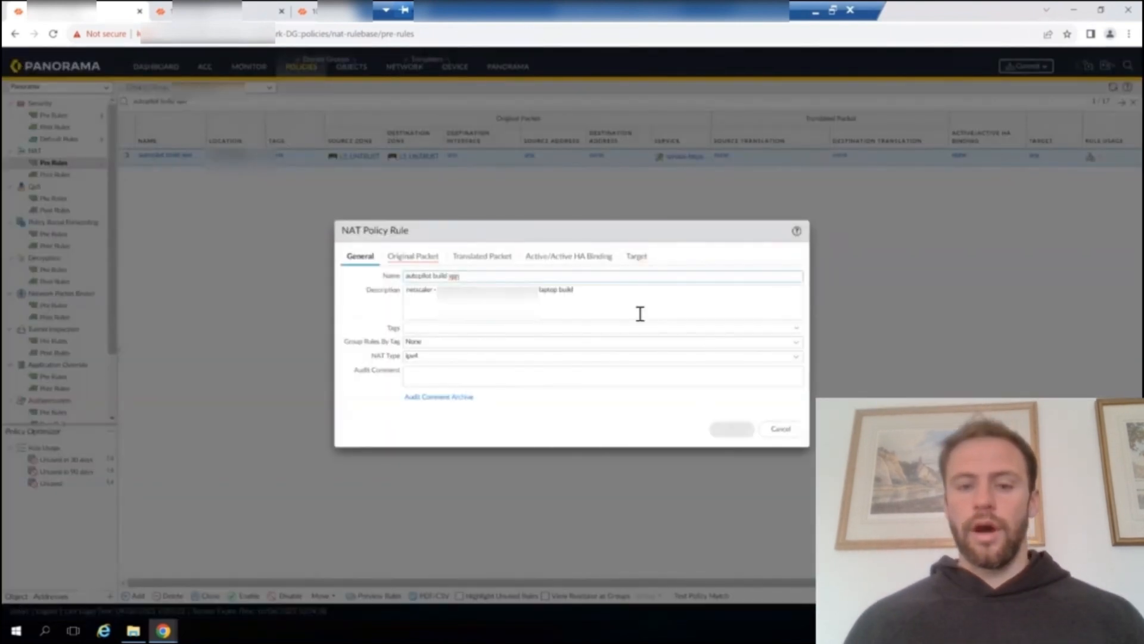
left_click(417, 258)
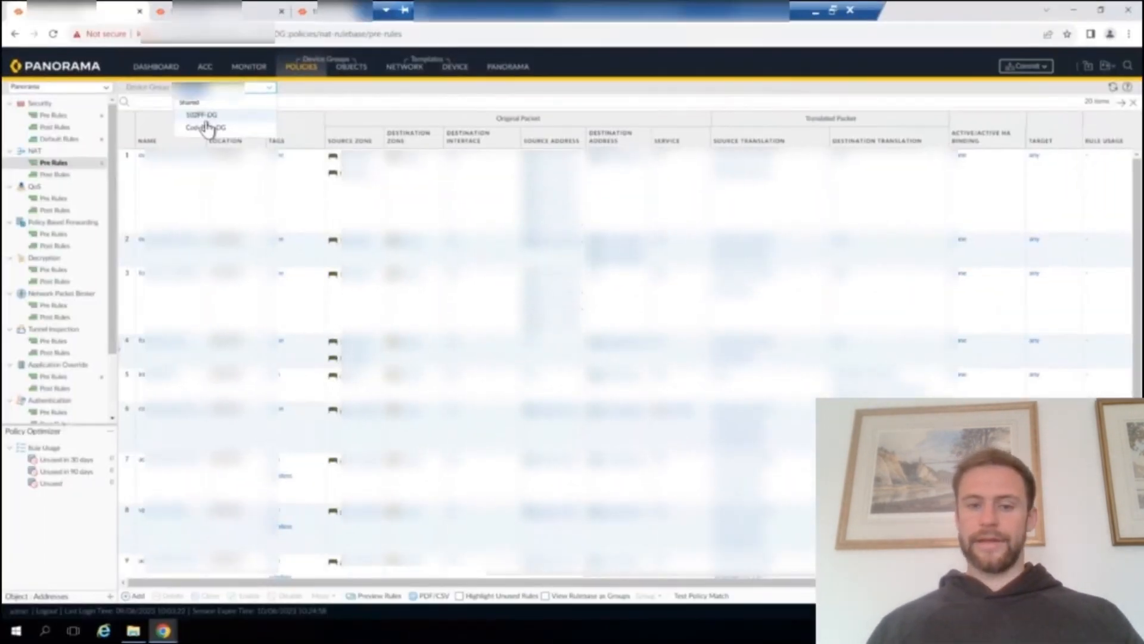
Step: Select the CodyPark-DG device group and open the commit to Panorama
left_click(206, 125)
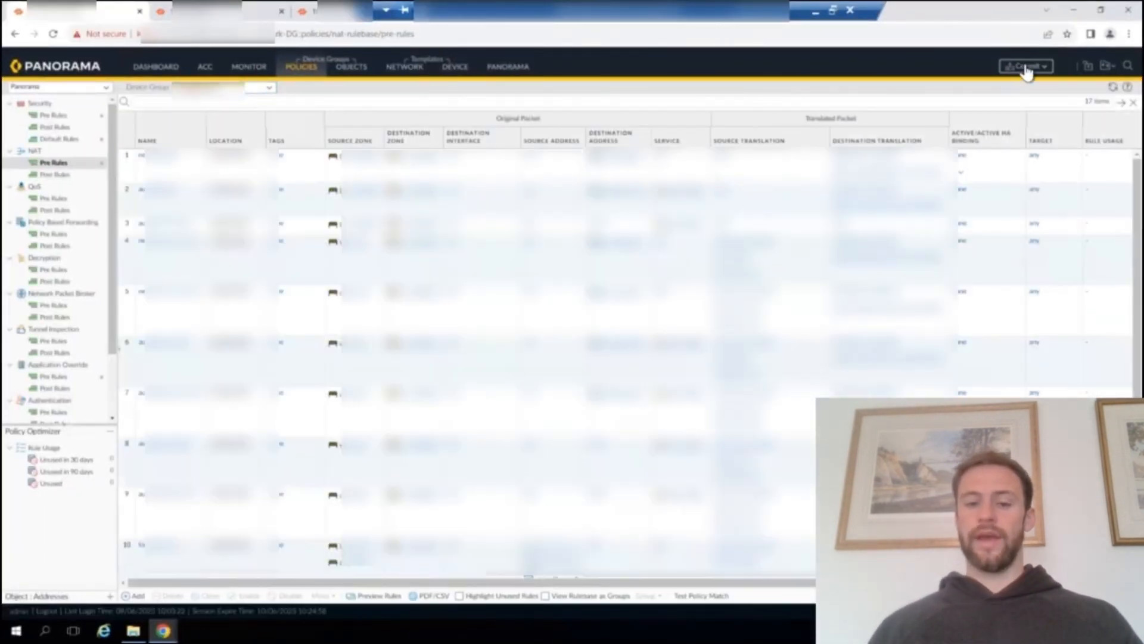
left_click(1026, 67)
left_click(1025, 84)
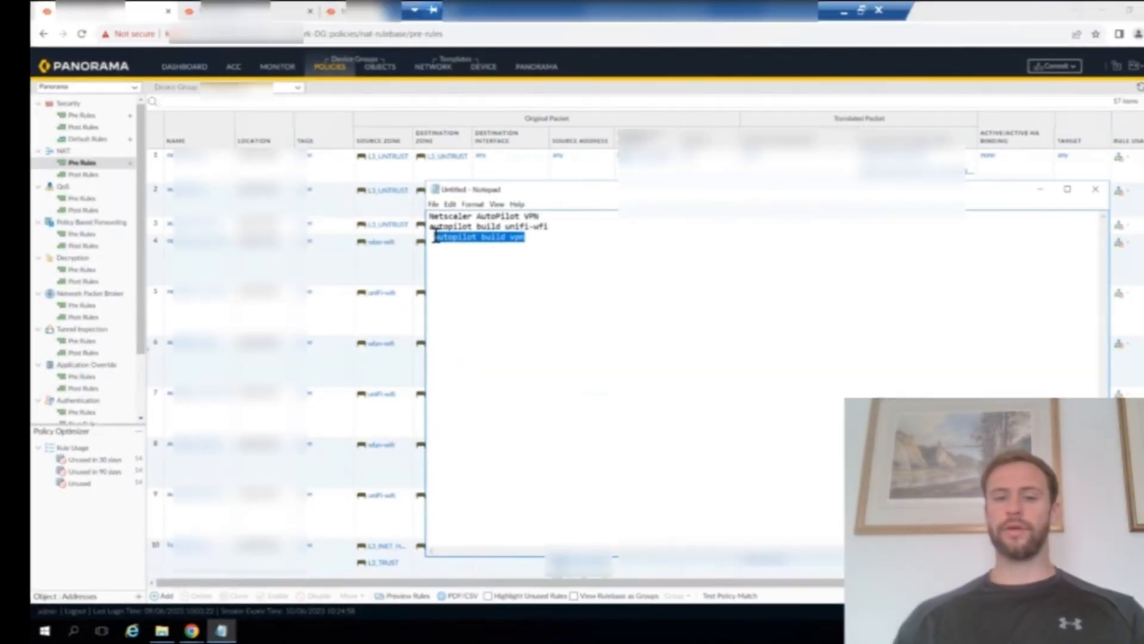
Step: Filter the NAT pre-rules by the name "autopilot build vpn" from the Notepad list and delete the matching rule
left_click(438, 238)
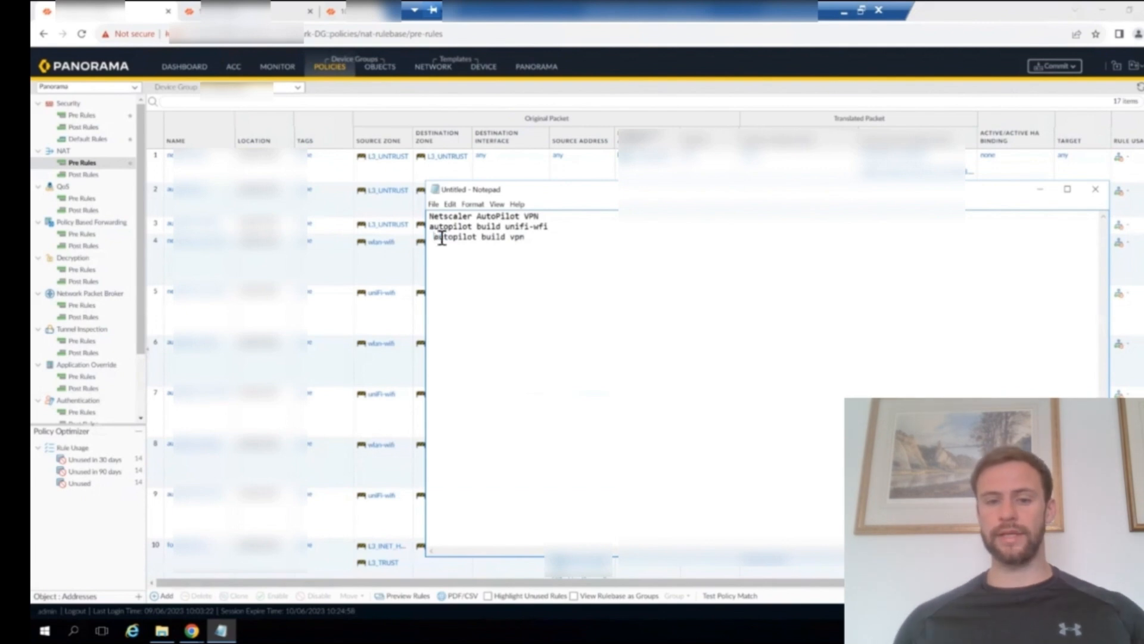
left_click_drag(440, 239, 521, 240)
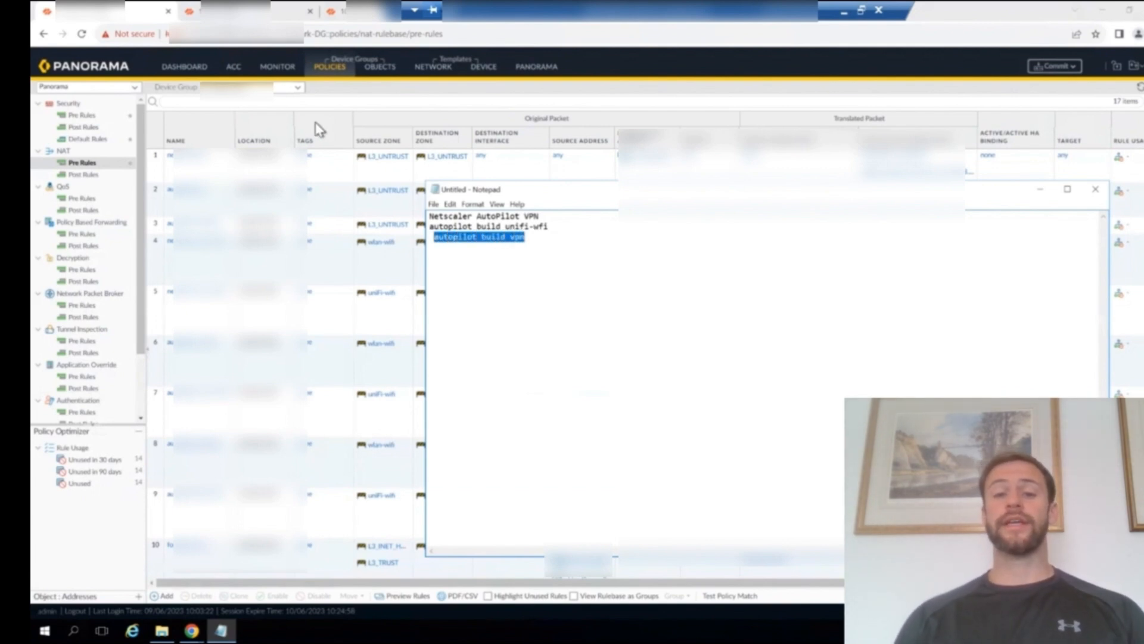
left_click(314, 102)
type("autopilot build vpn")
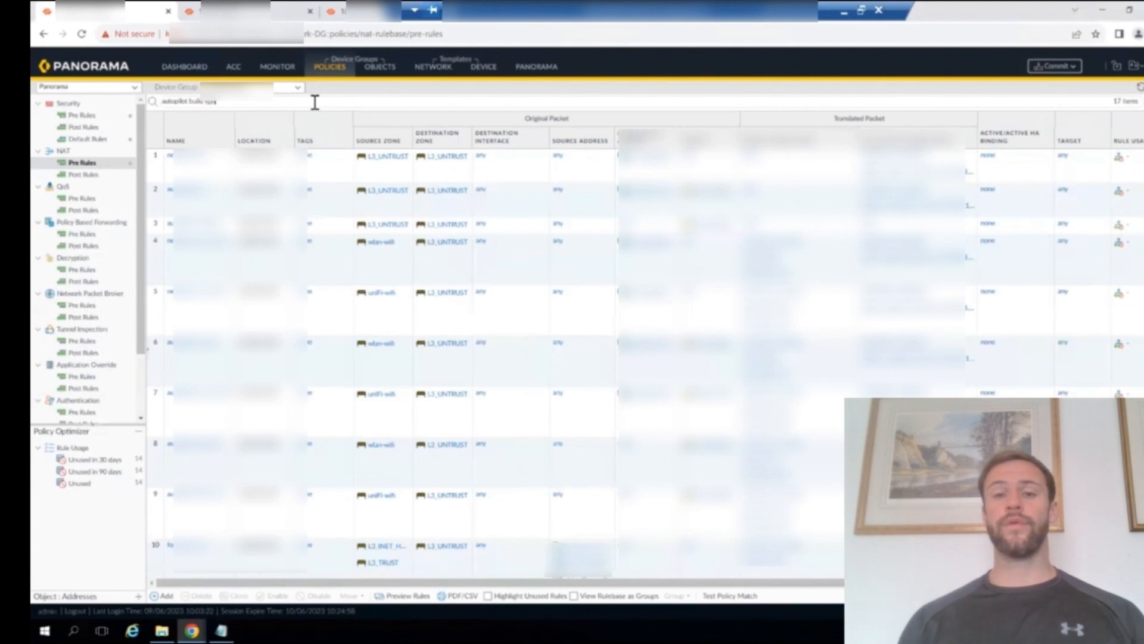
key("Return")
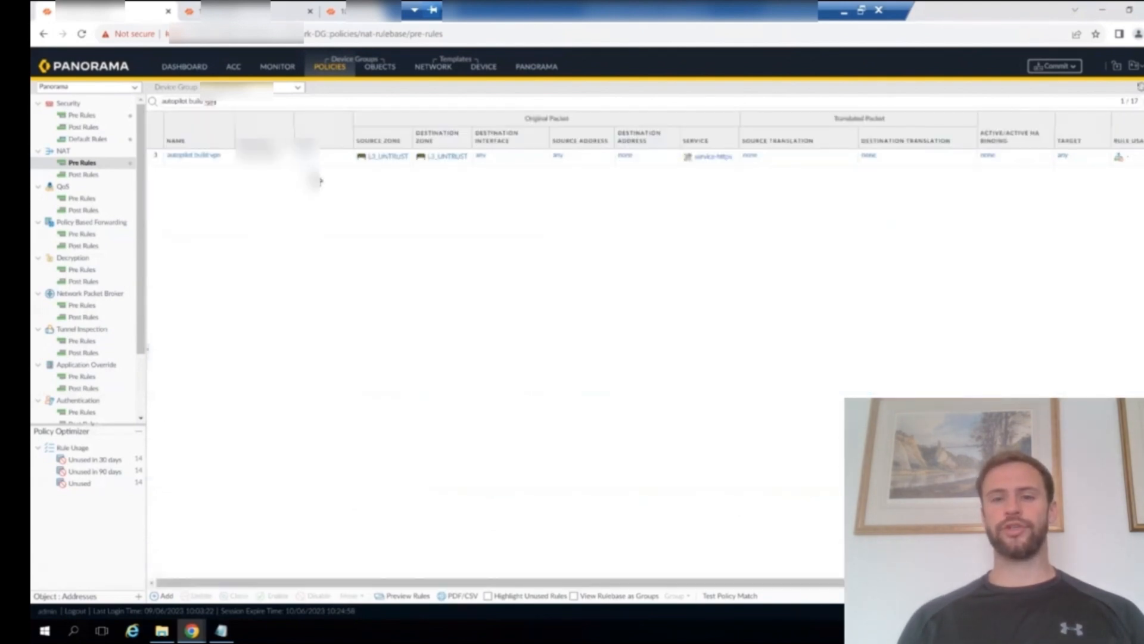
left_click(333, 167)
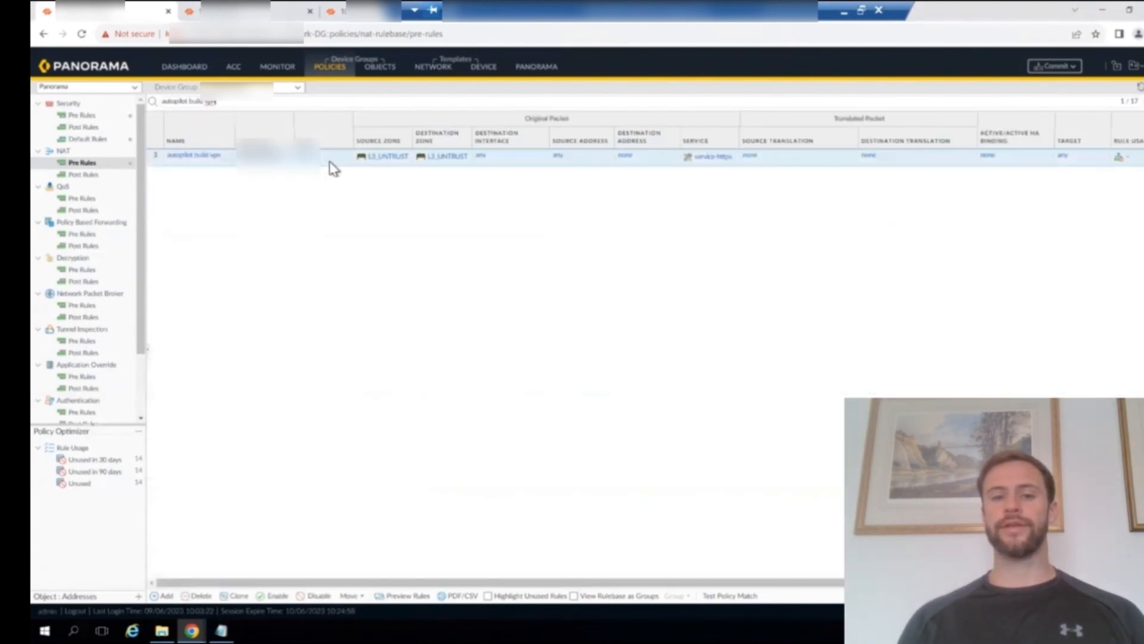
left_click(200, 595)
left_click(578, 365)
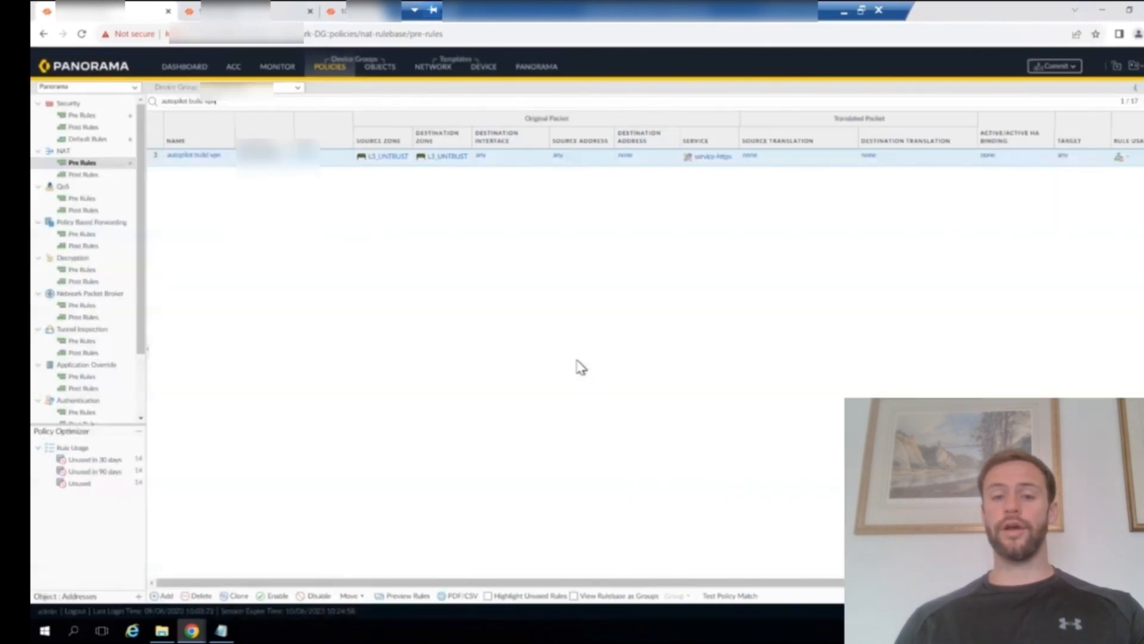
Step: Copy "autopilot build unifi-wfi" from Notepad, filter the NAT pre-rules by it and delete the matching rule
left_click(221, 631)
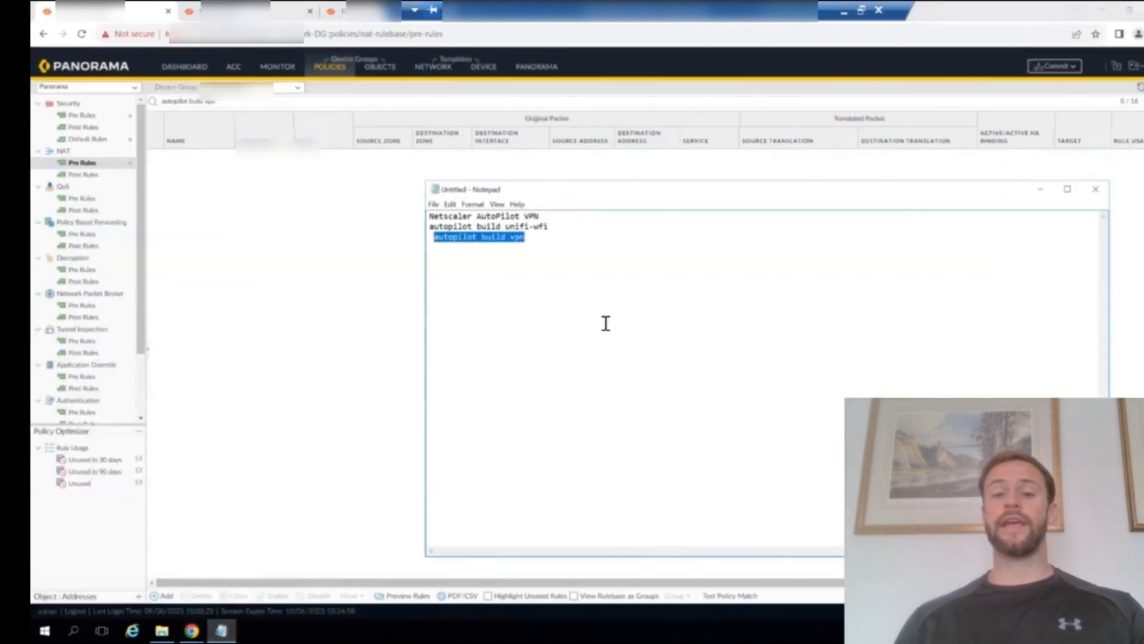
left_click_drag(548, 226, 438, 227)
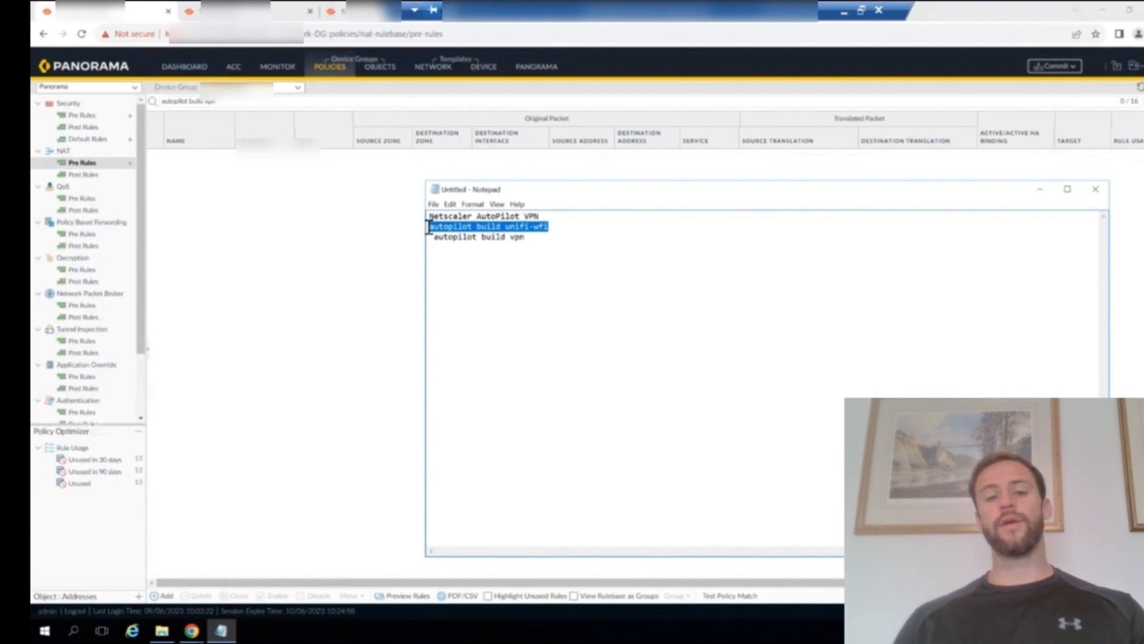
left_click(299, 97)
left_click_drag(255, 102, 158, 111)
type("autopilot build unifi-wfi")
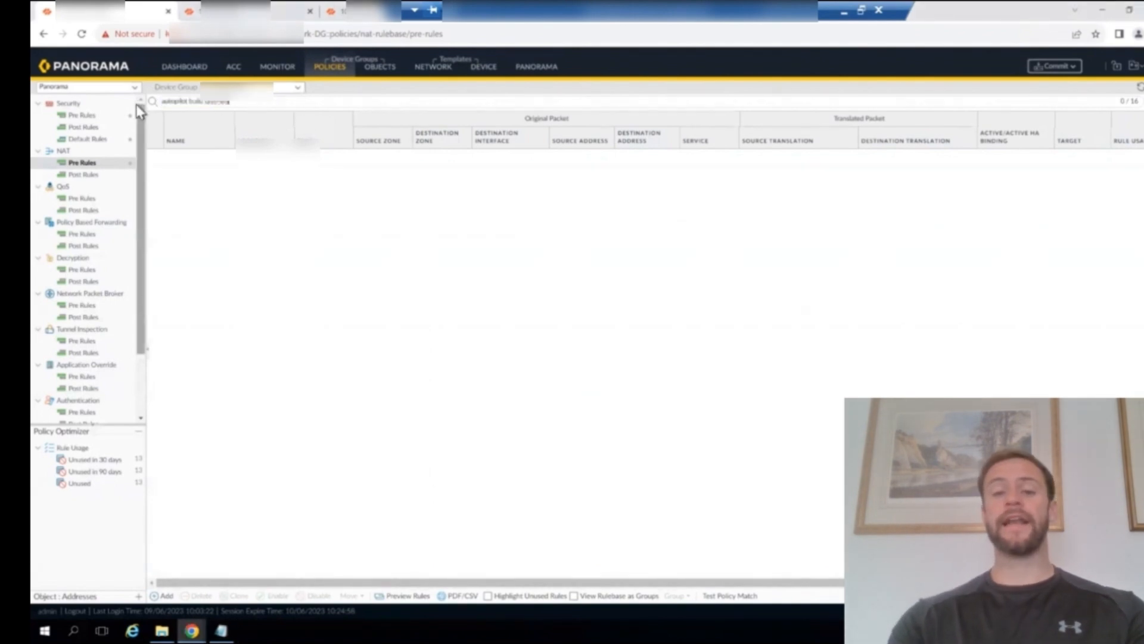
key("Return")
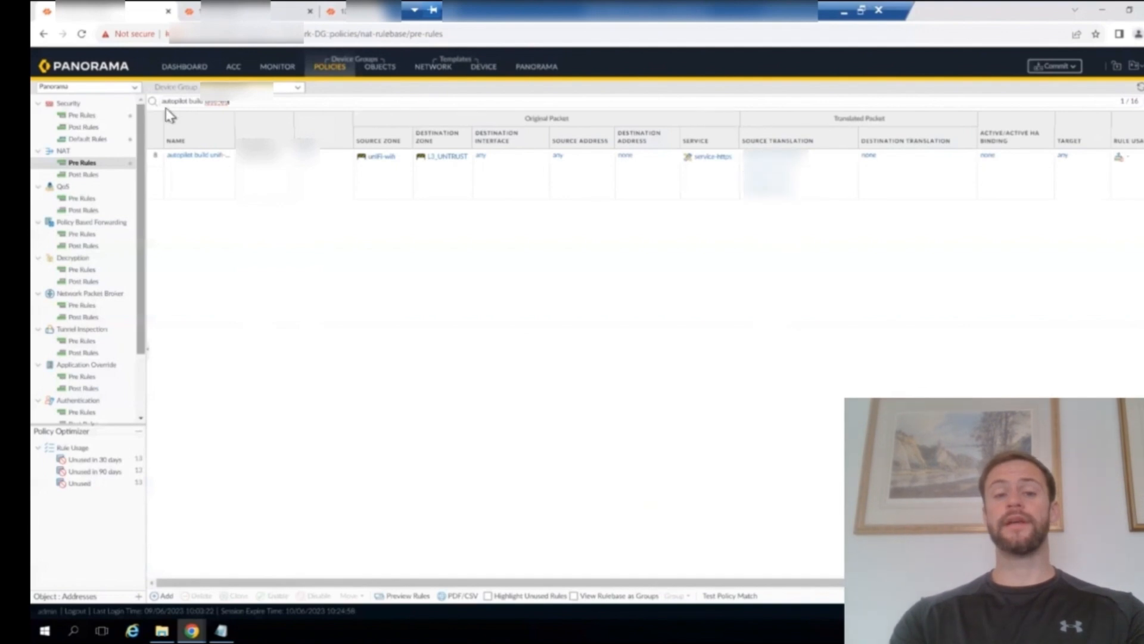
left_click(201, 179)
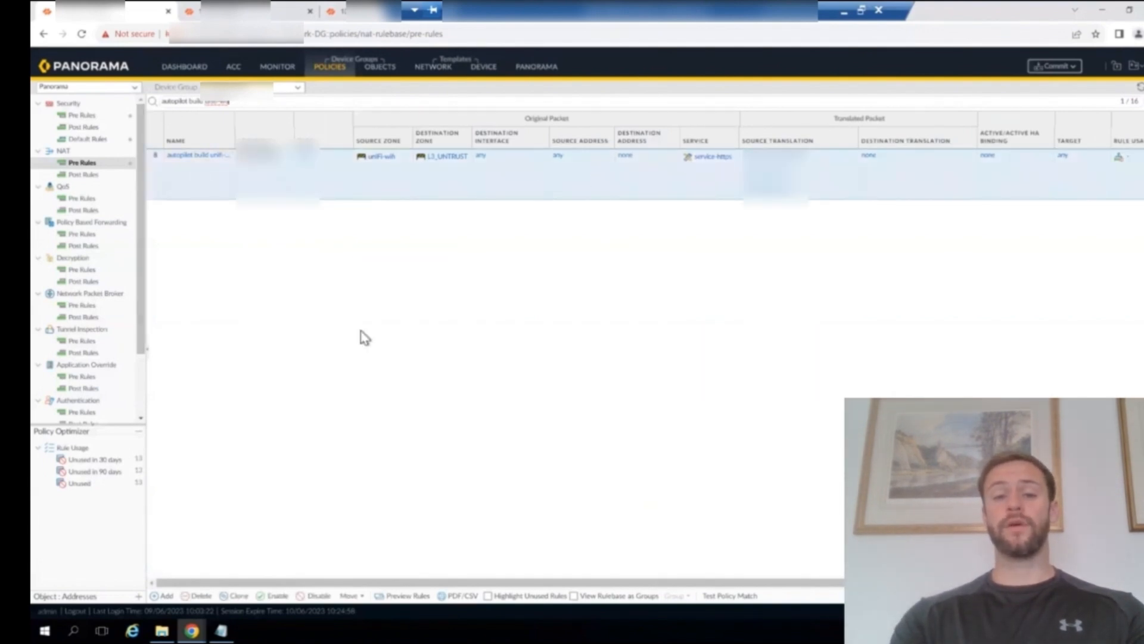
left_click(209, 597)
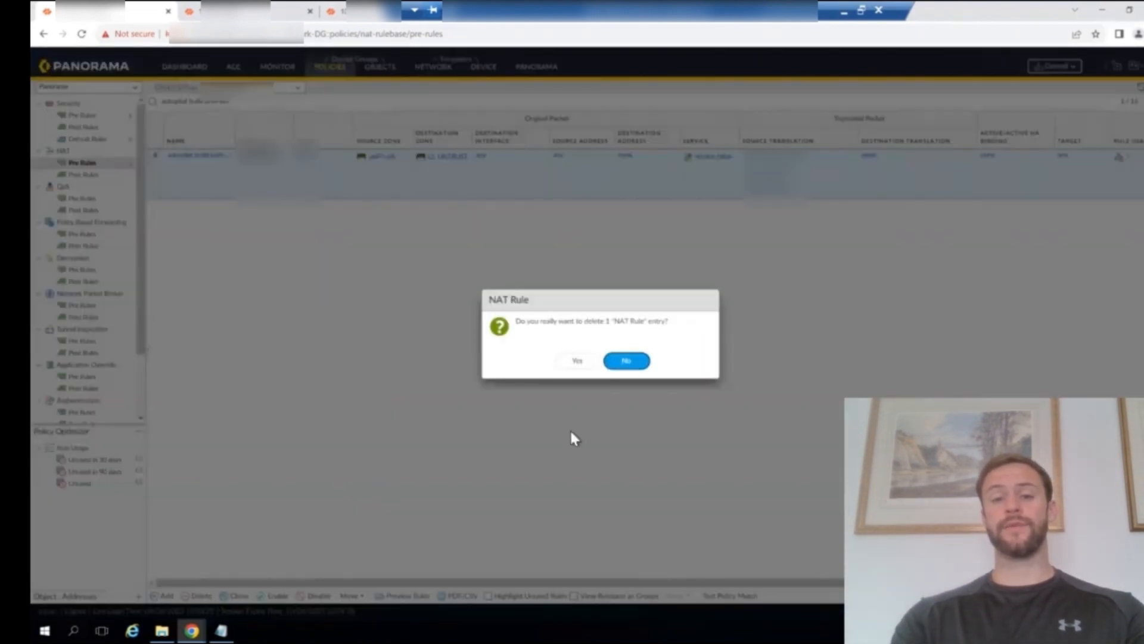
left_click(580, 360)
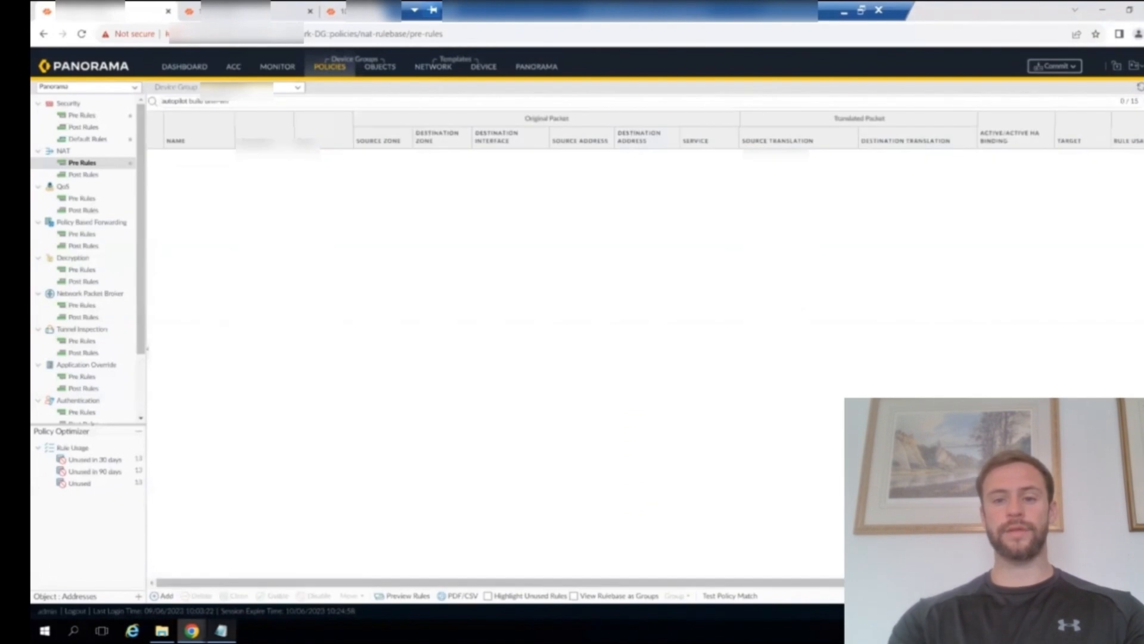
Step: Copy "Netscaler AutoPilot VPN" from Notepad and filter the security pre-rules by it
left_click(221, 630)
left_click_drag(538, 216, 423, 215)
key("ctrl+c")
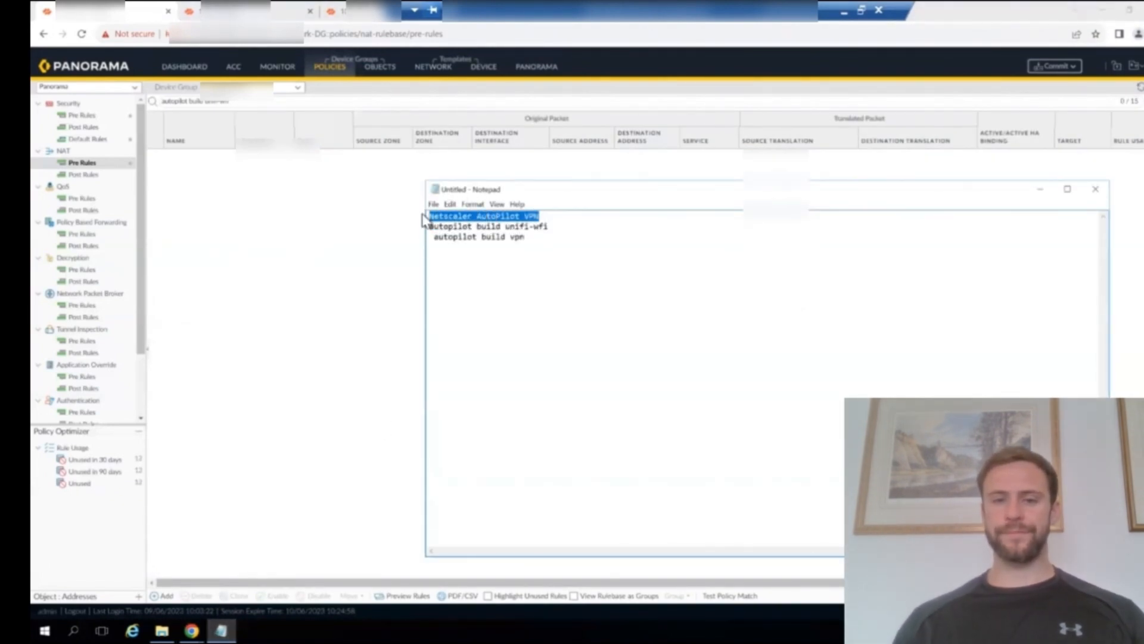
left_click(106, 117)
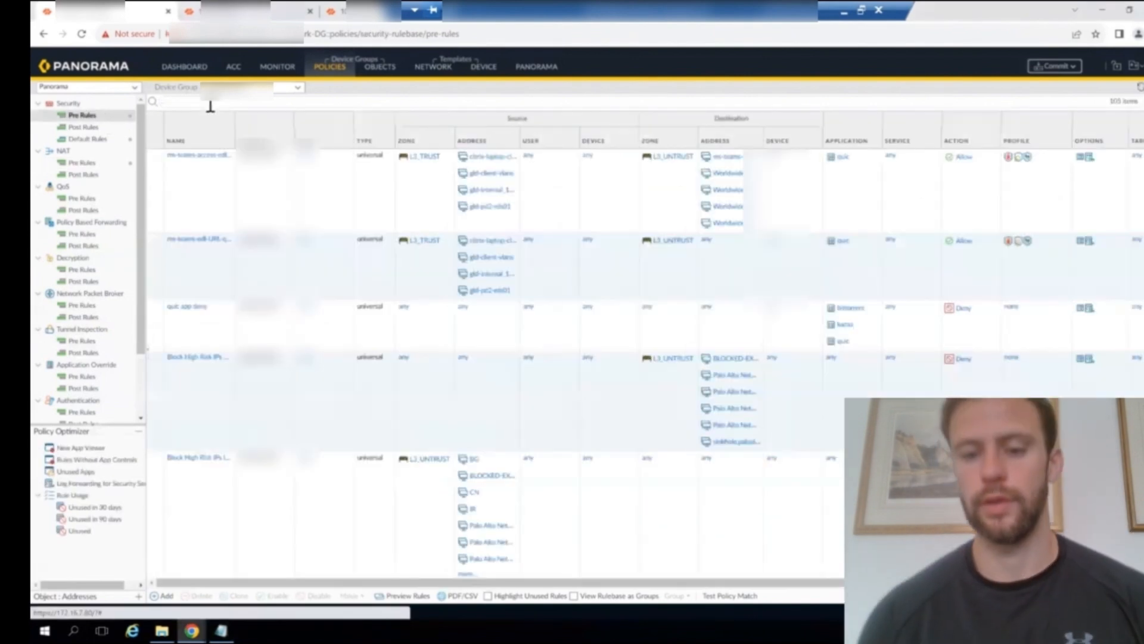
left_click(210, 106)
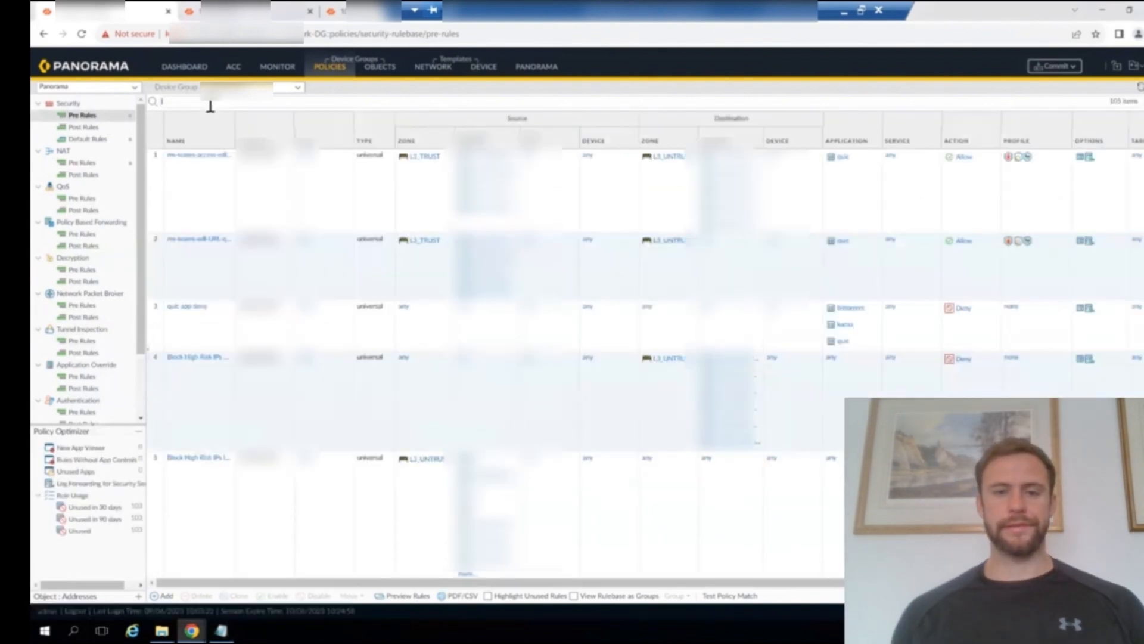
key("ctrl+v")
key("Return")
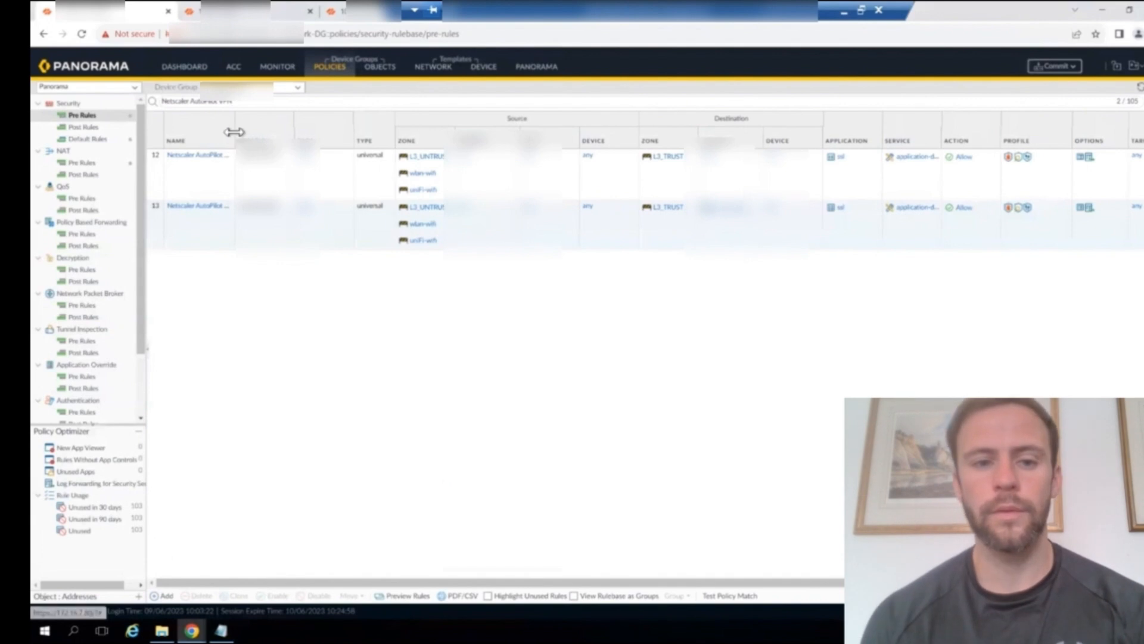
Step: Widen the rule name column and delete the first of the Netscaler AutoPilot VPN security rules
left_click_drag(234, 132, 290, 141)
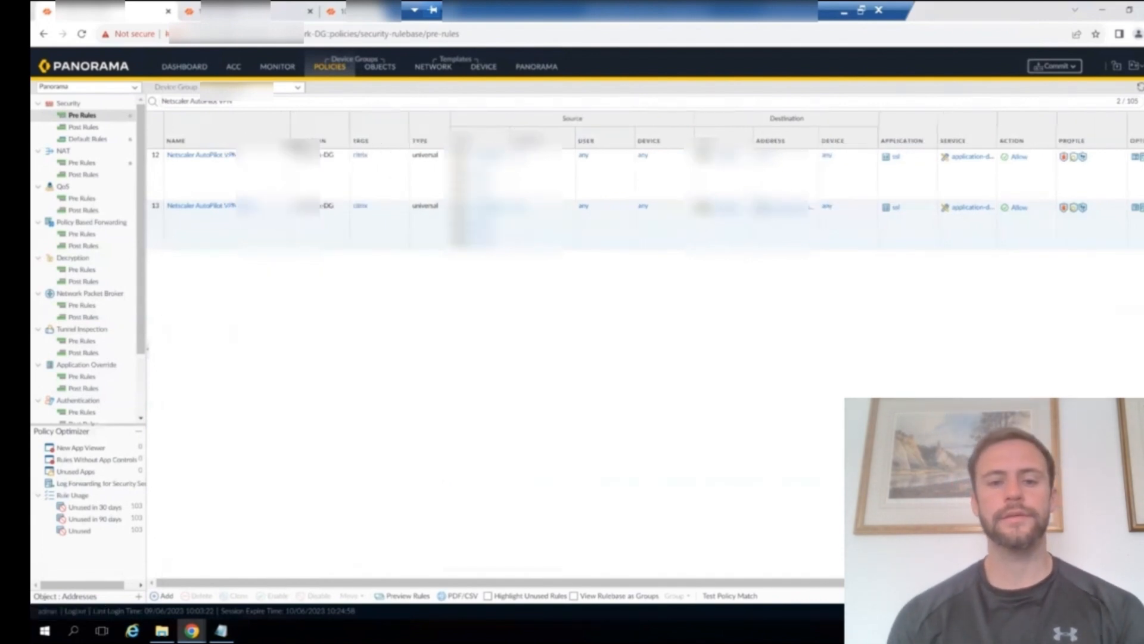
left_click(274, 191)
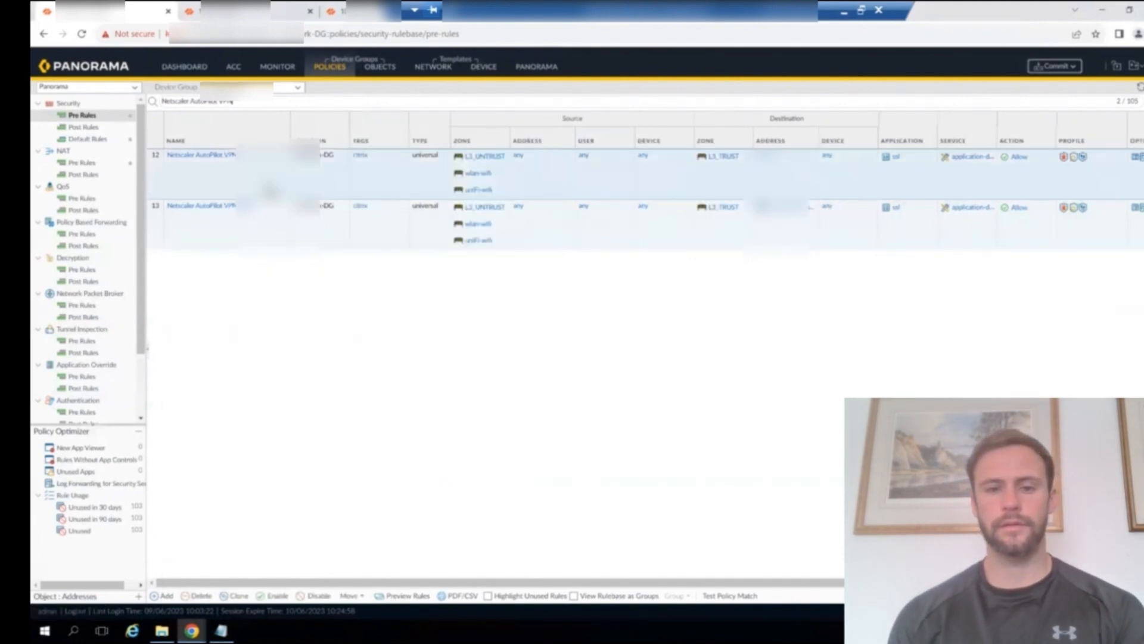
left_click(197, 596)
left_click(576, 369)
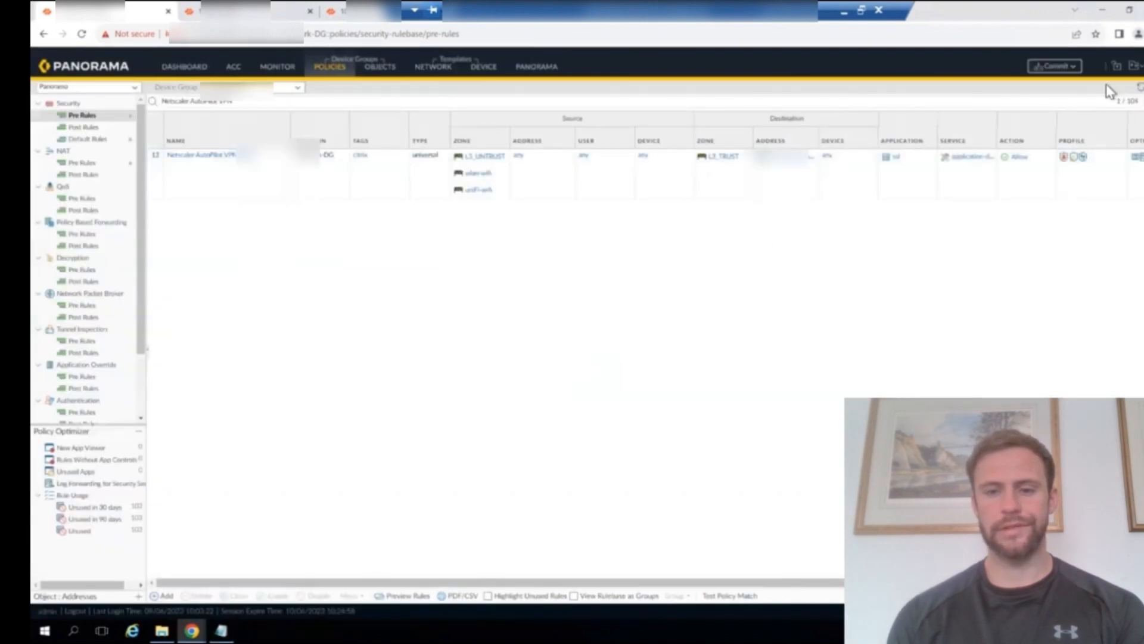
Step: Validate the commit of all changes to Panorama, then close the validation report without committing
left_click(1064, 69)
left_click(1065, 81)
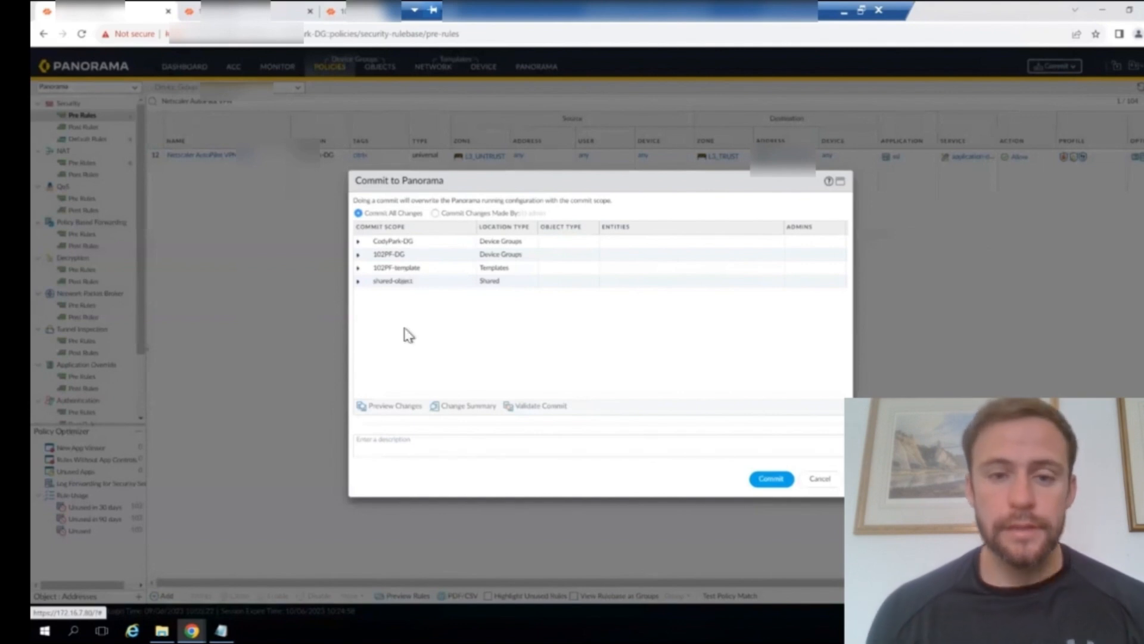
left_click(530, 413)
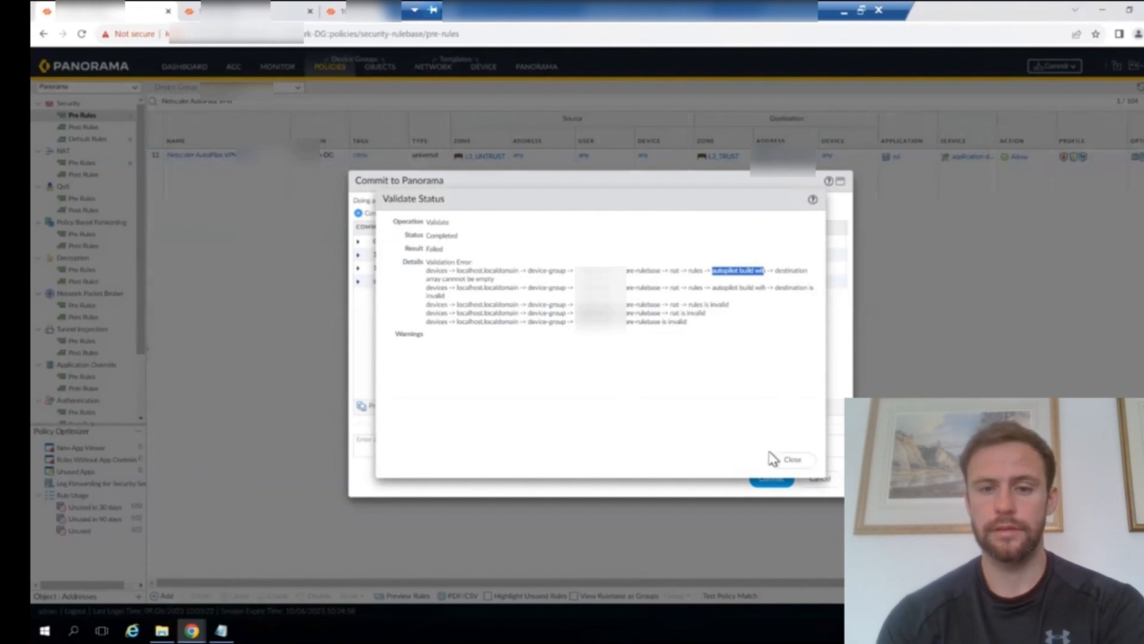
left_click(792, 460)
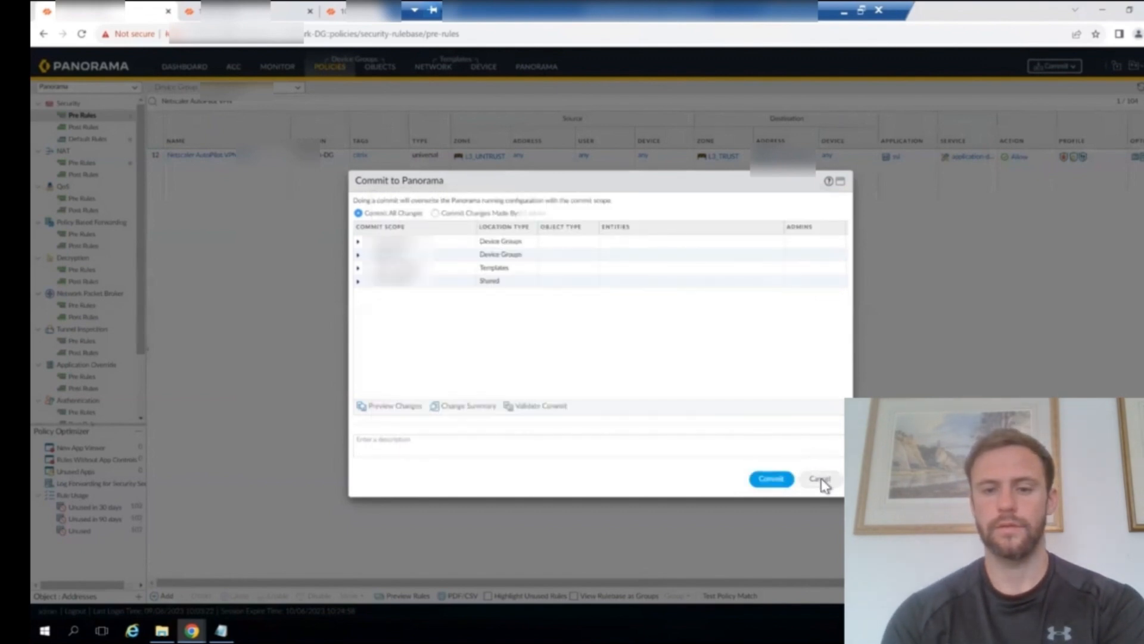
left_click(820, 479)
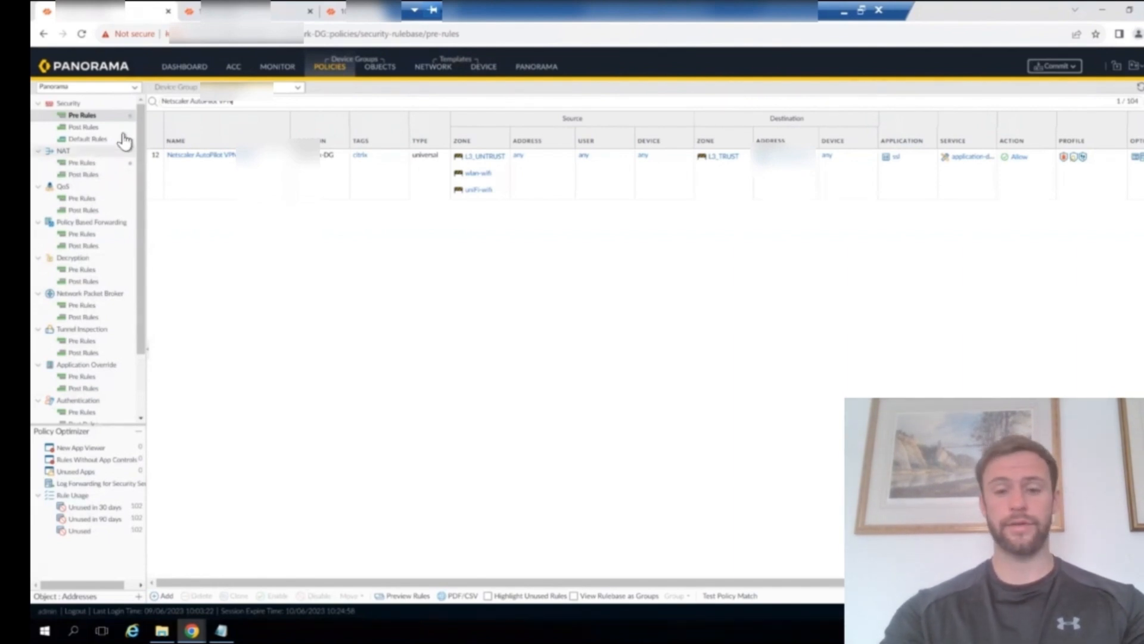
Step: Filter the NAT pre-rules by "autopilot build wifi" and delete the matching rule
left_click(98, 164)
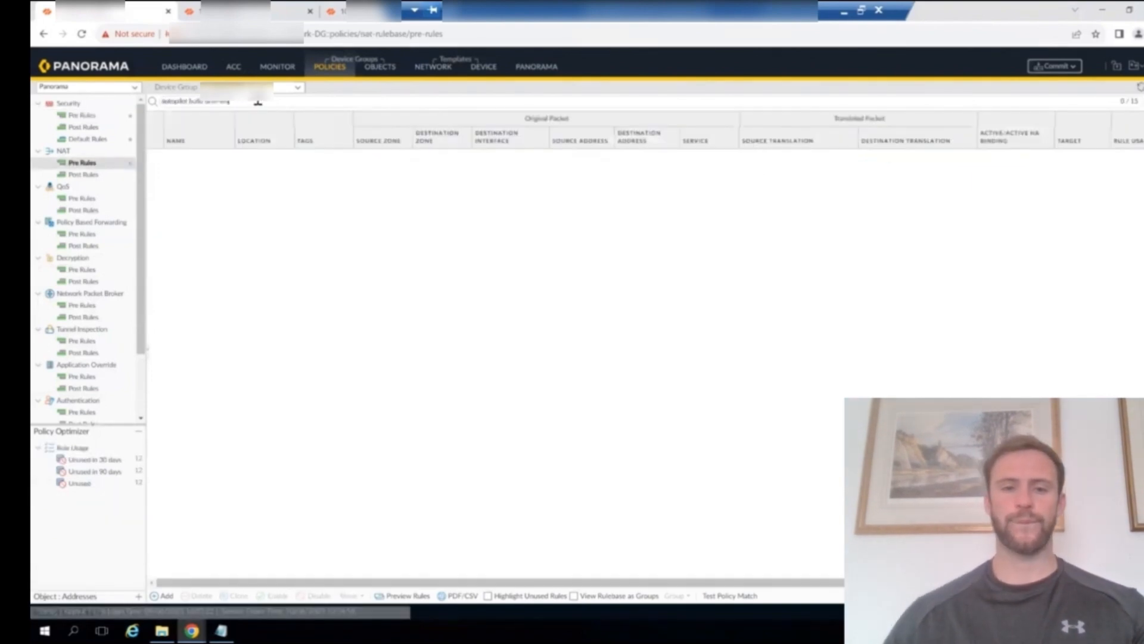
mouse_move(80, 84)
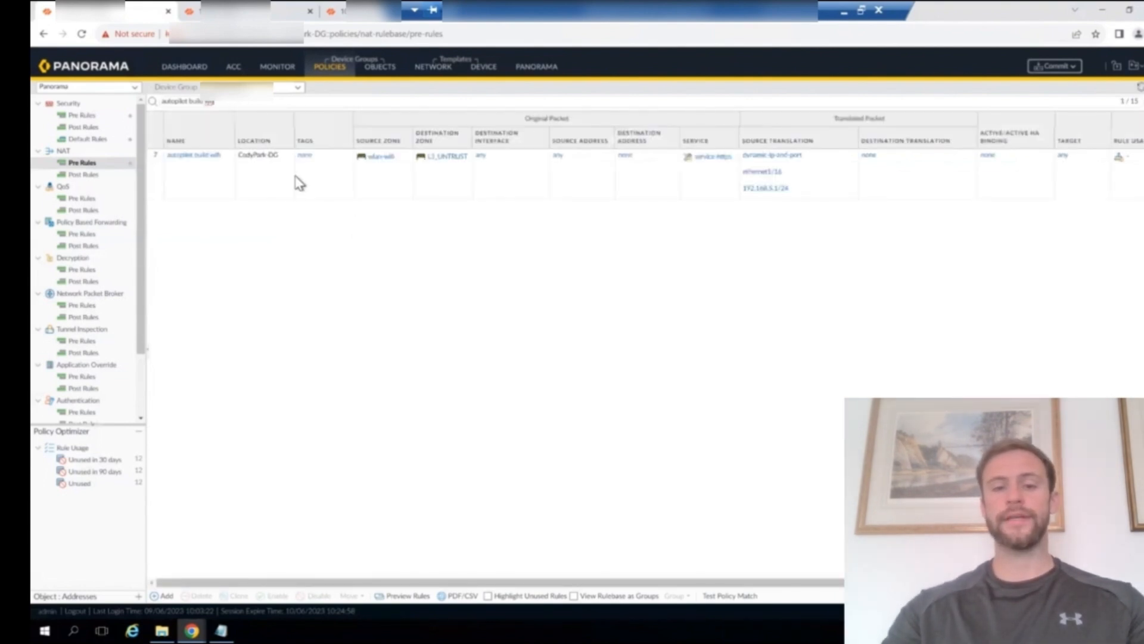
left_click(206, 183)
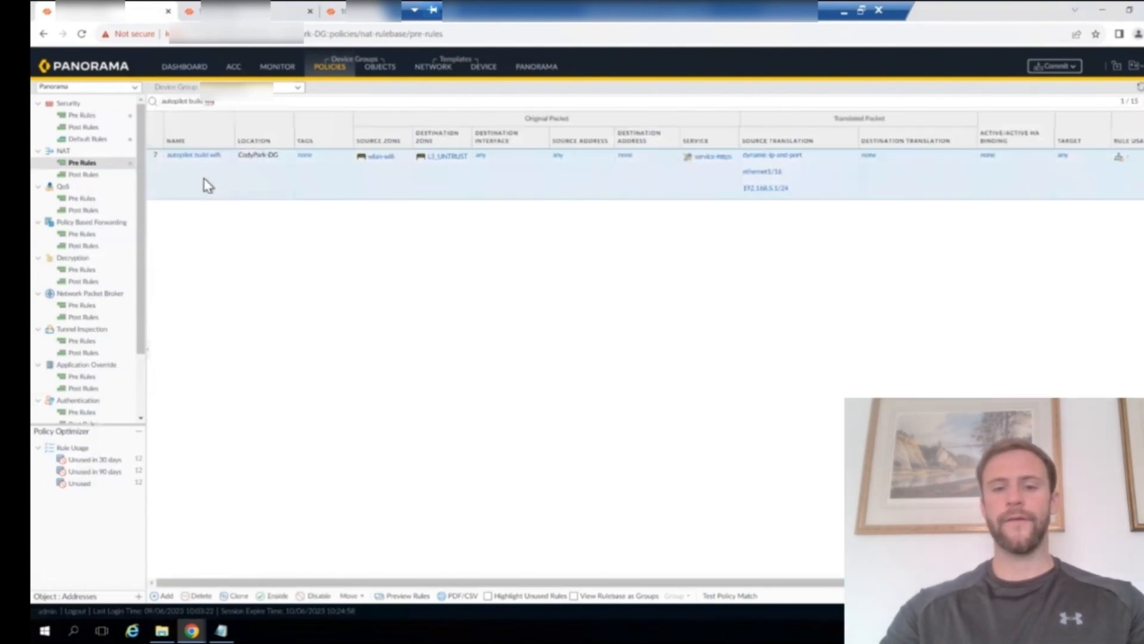
left_click(203, 596)
left_click(577, 361)
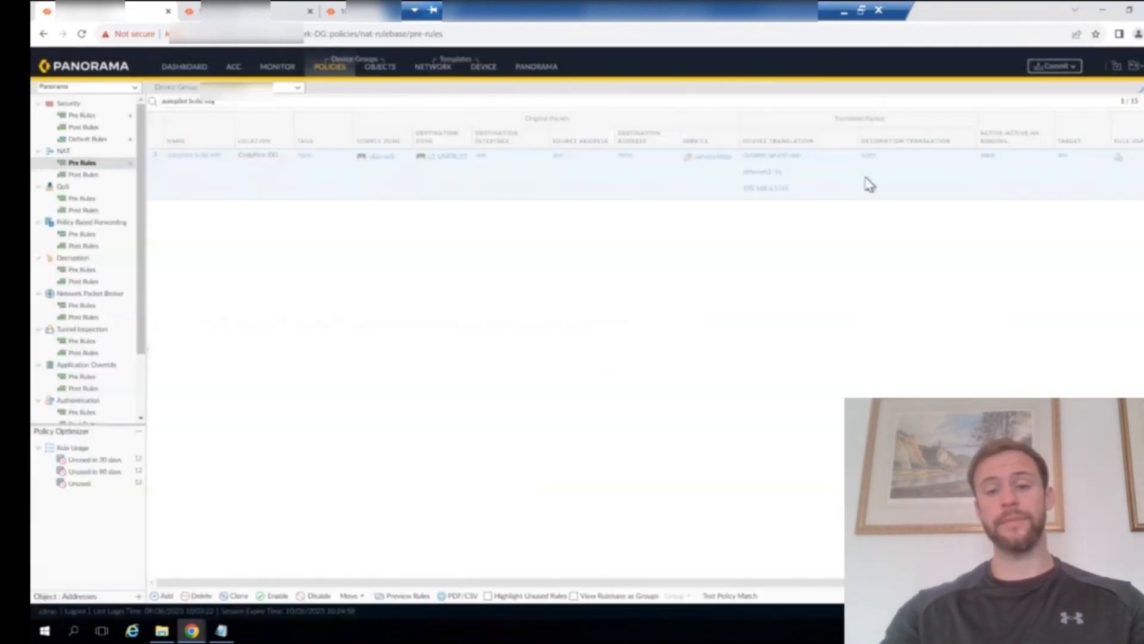
Step: Validate the commit of all changes to Panorama, commit them, and close the commit status
left_click(1071, 67)
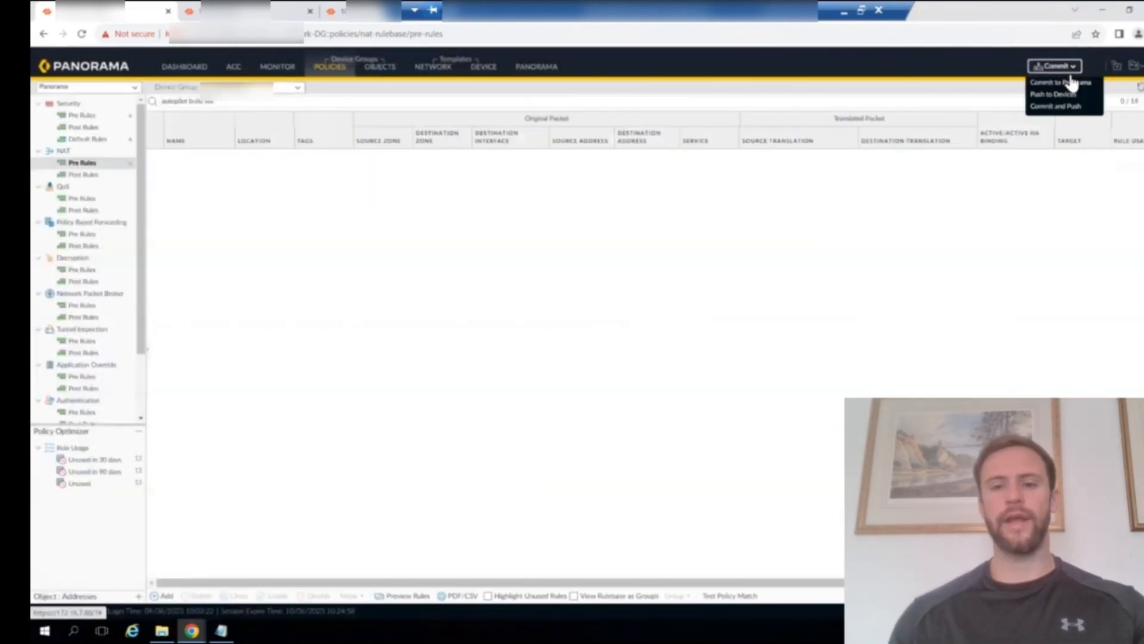
left_click(1071, 83)
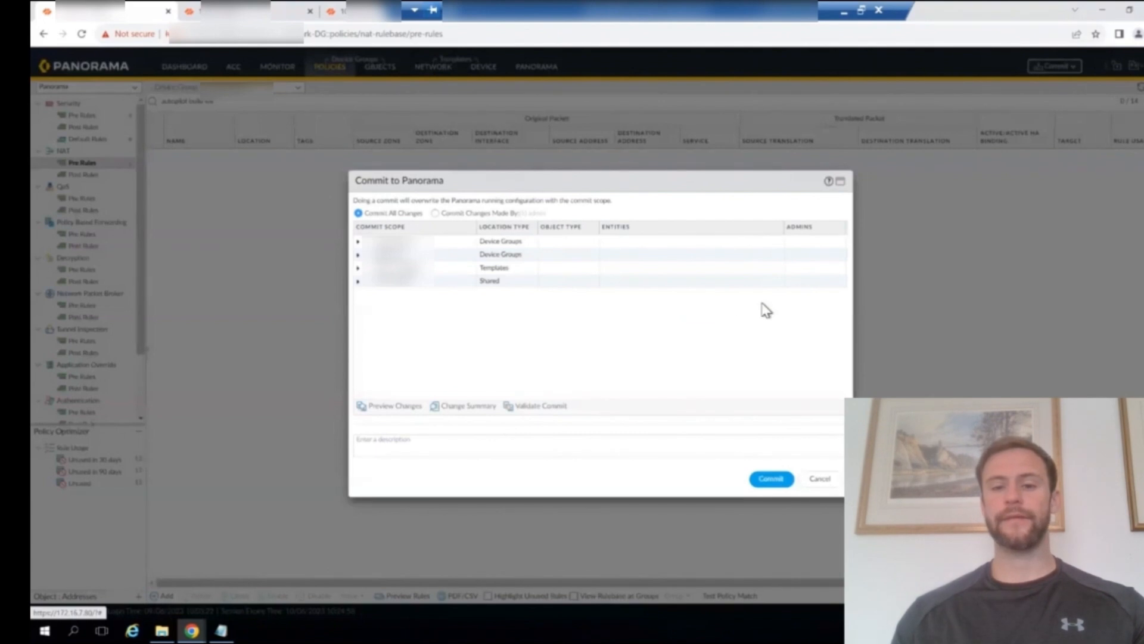
left_click(530, 407)
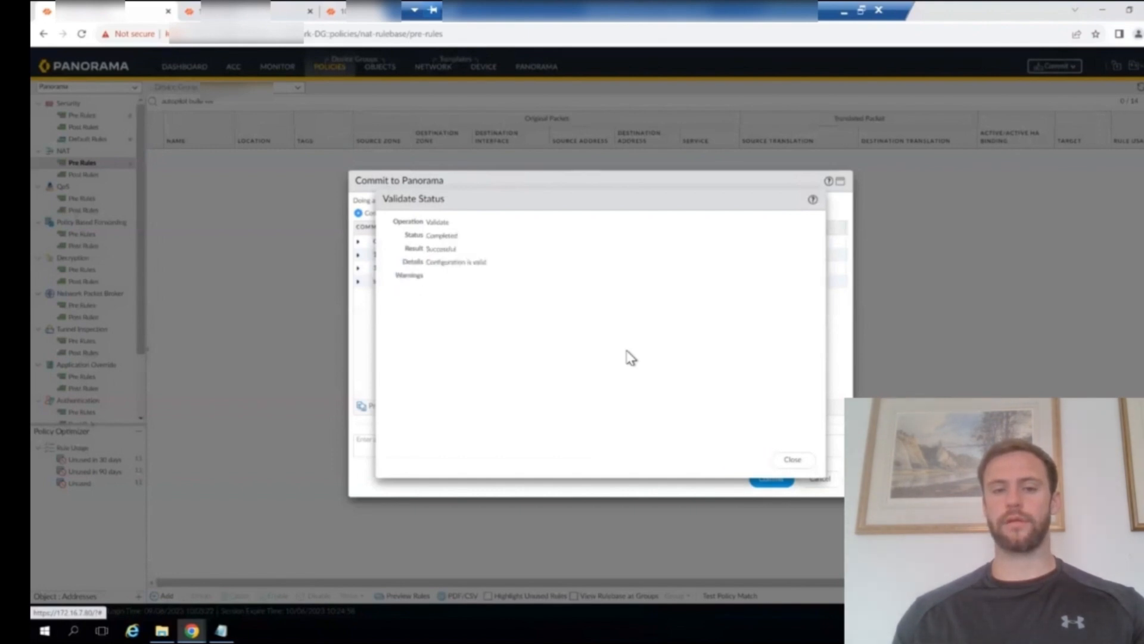
left_click(799, 460)
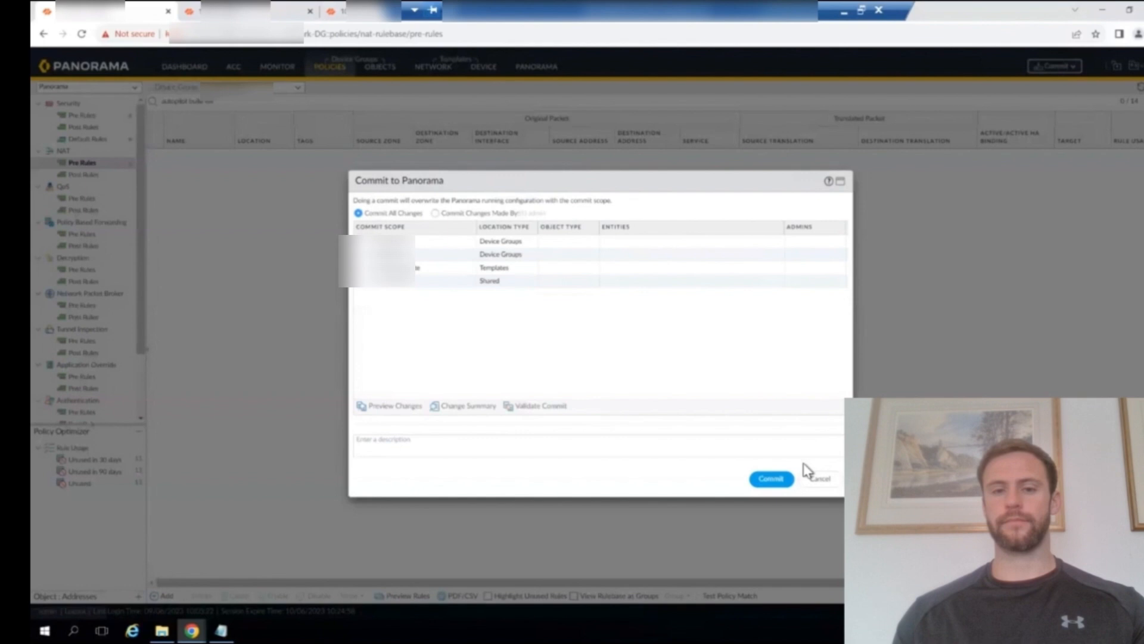
left_click(778, 483)
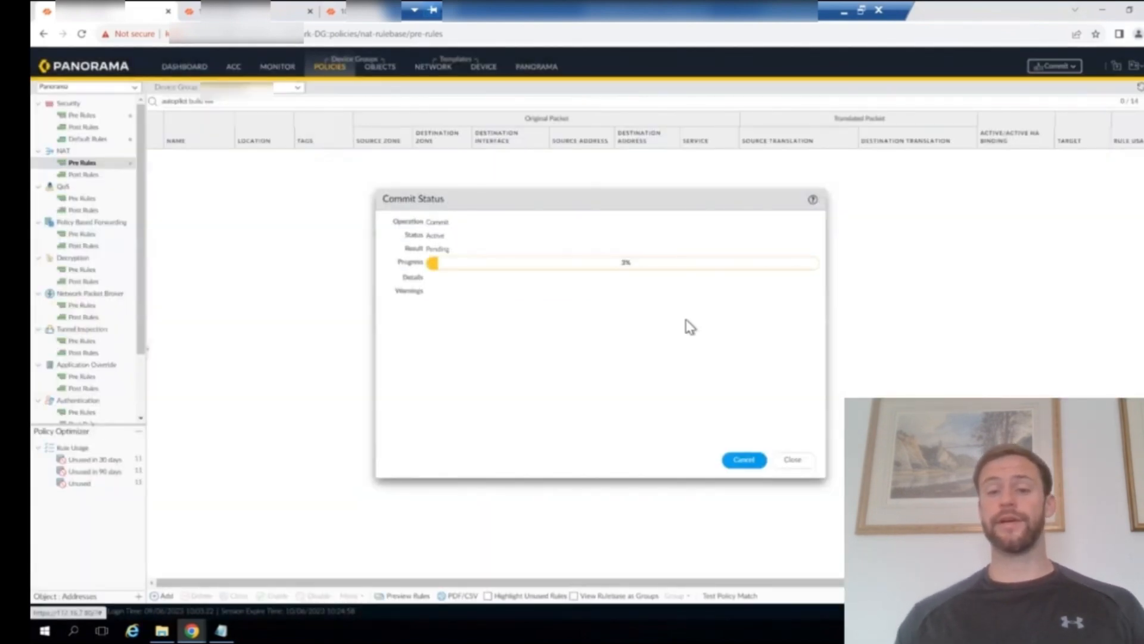
left_click(793, 460)
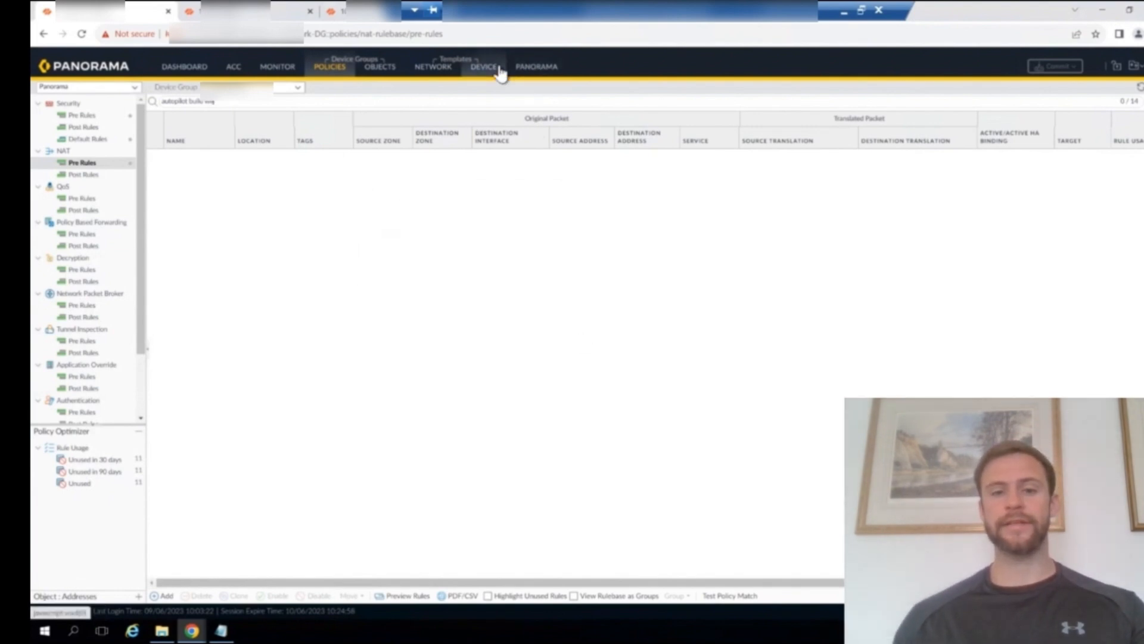
Step: Show the managed devices summary in Panorama and open the first PA-3440 firewall's Panorama Settings for editing
left_click(525, 68)
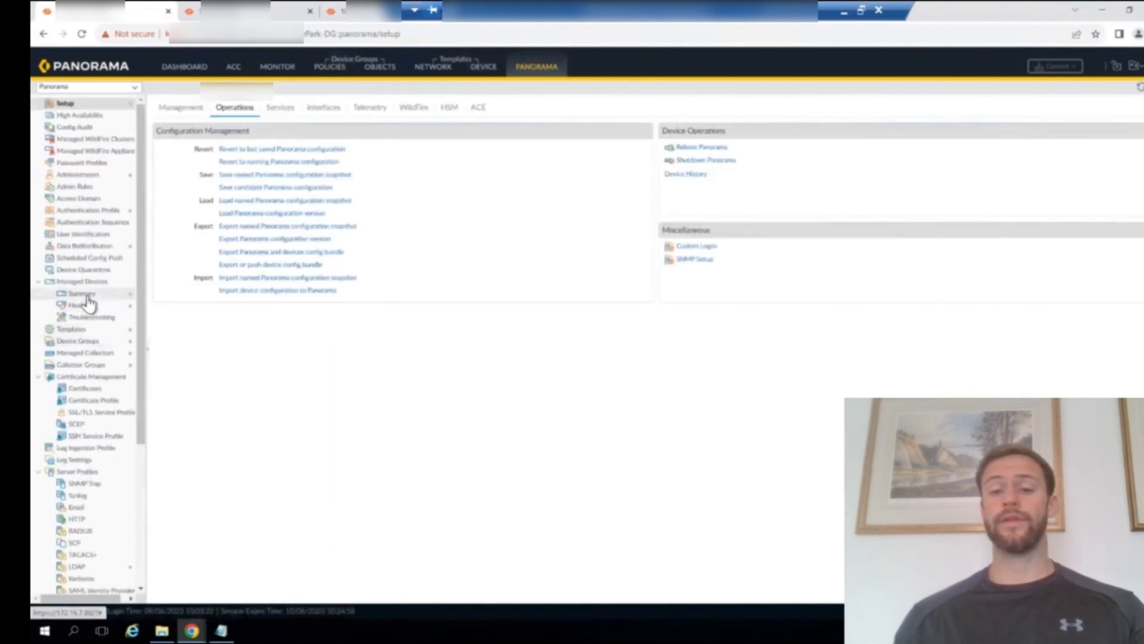
left_click(84, 294)
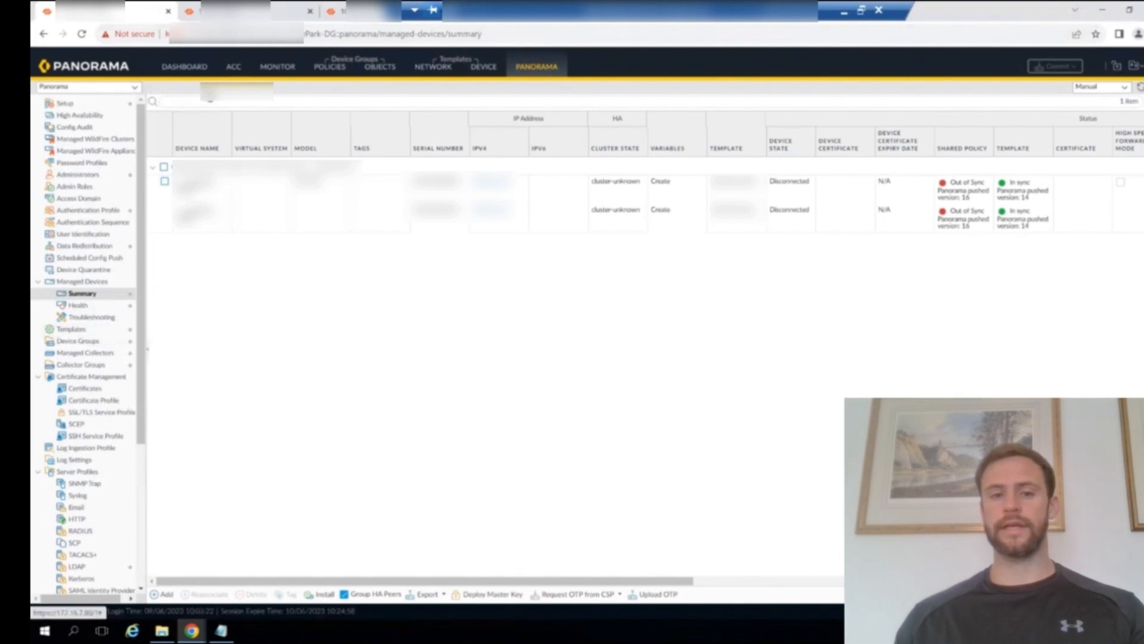
left_click(235, 11)
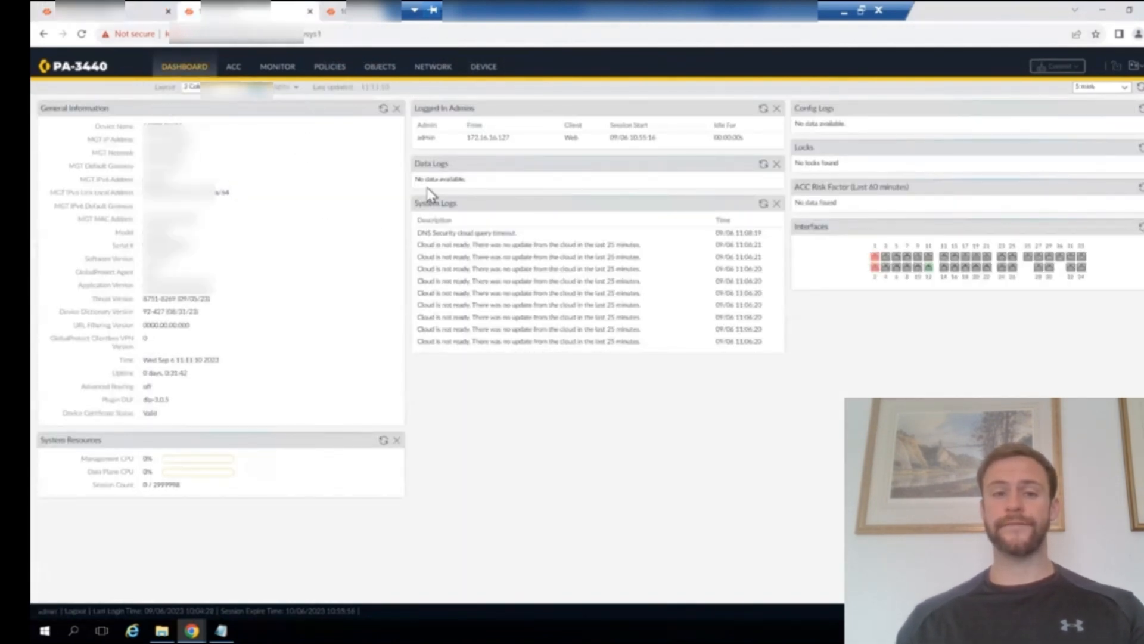
left_click(484, 68)
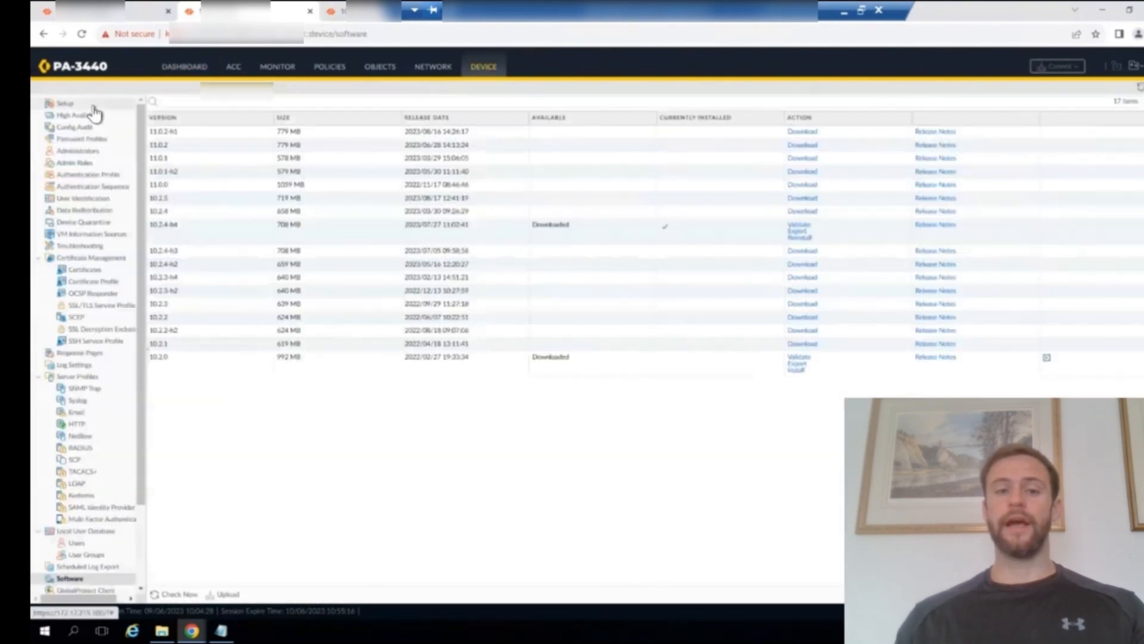
left_click(88, 103)
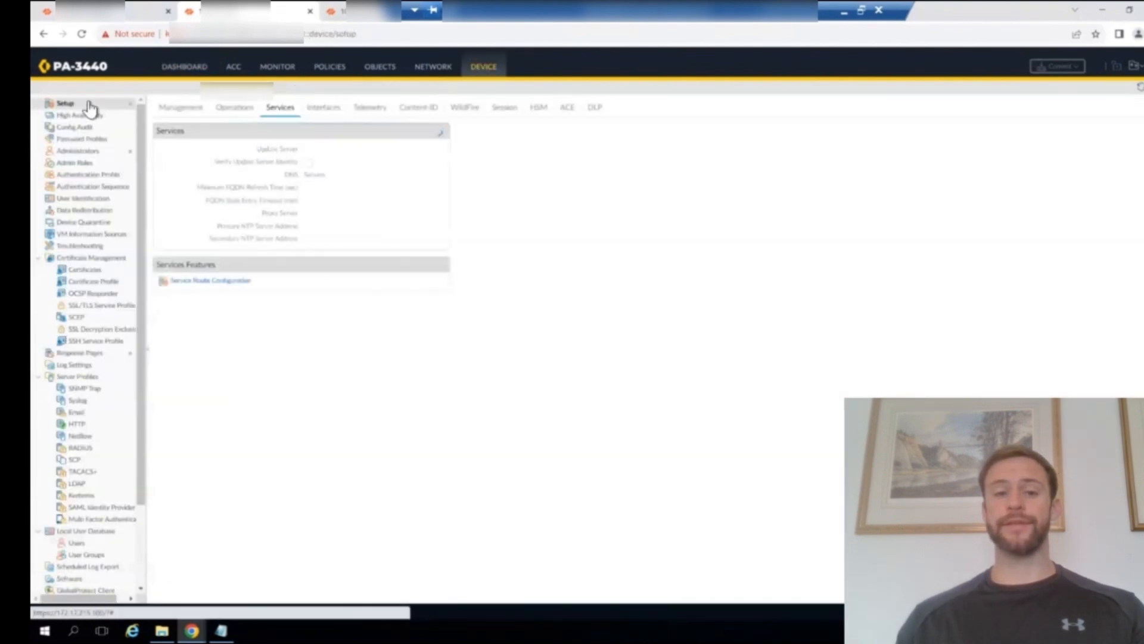
left_click(203, 109)
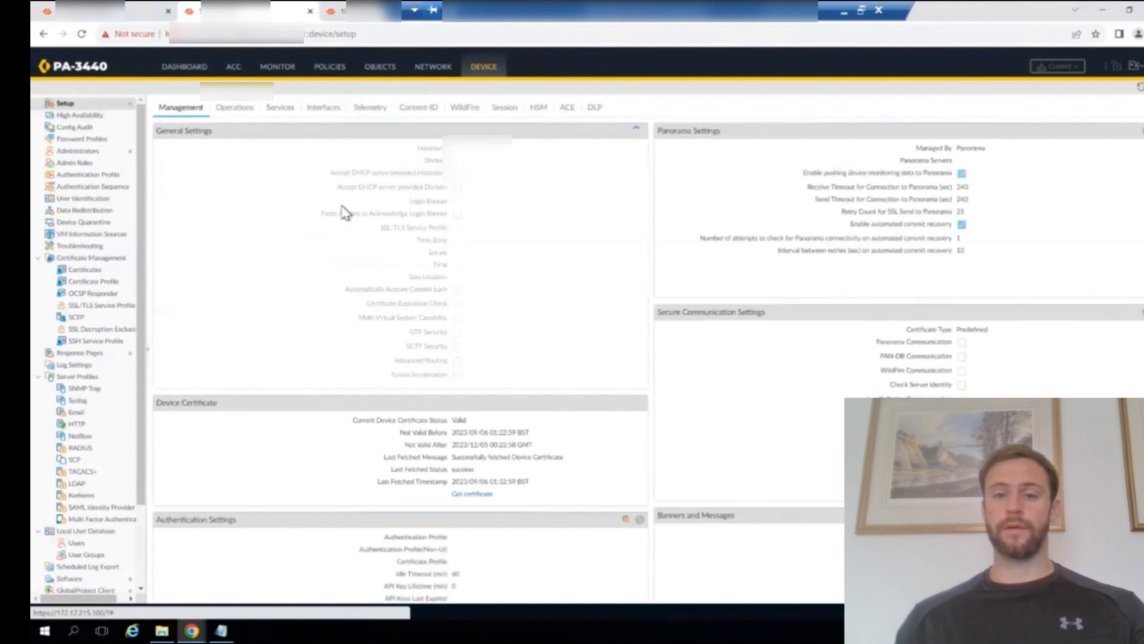
left_click(1139, 133)
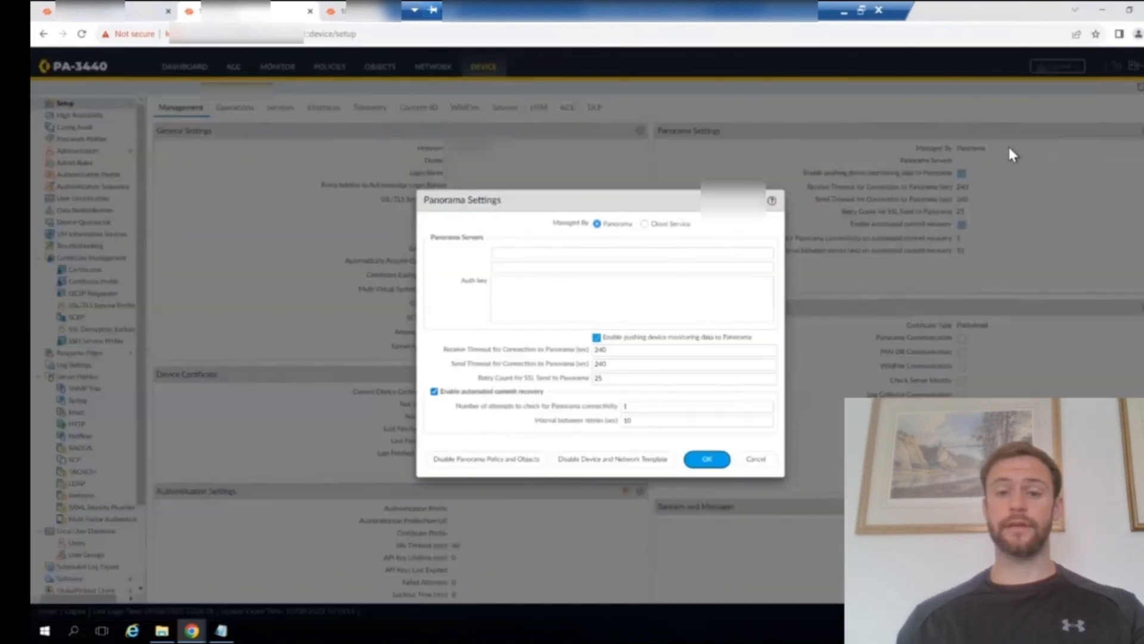
Step: Copy the Panorama IP address from its browser address and paste it as the first Panorama server on the first firewall
left_click(137, 10)
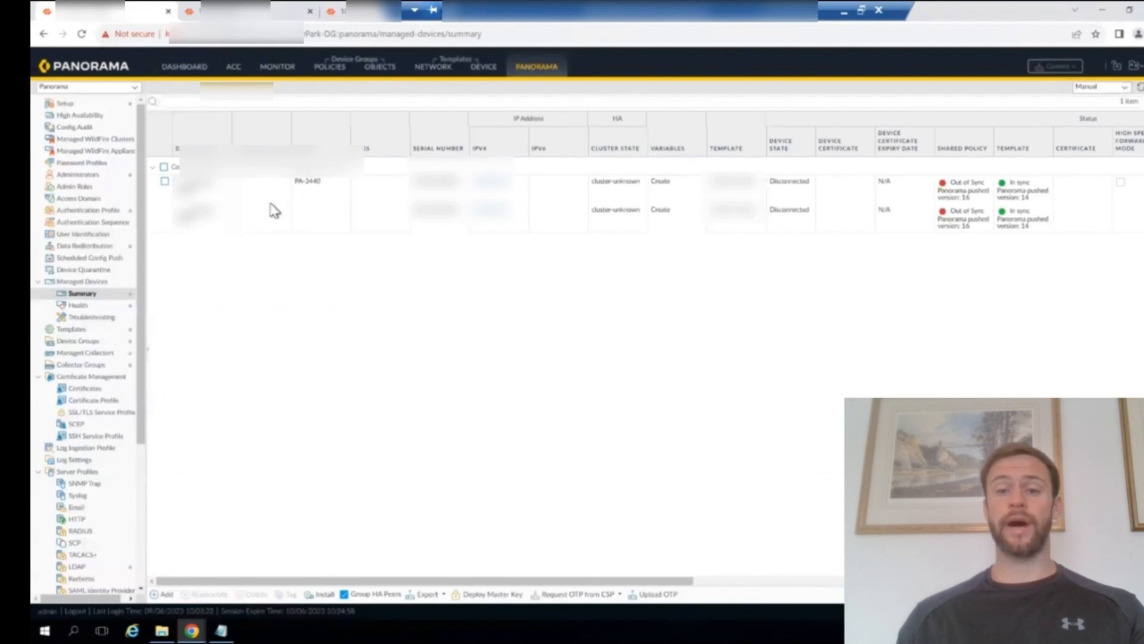
left_click(214, 33)
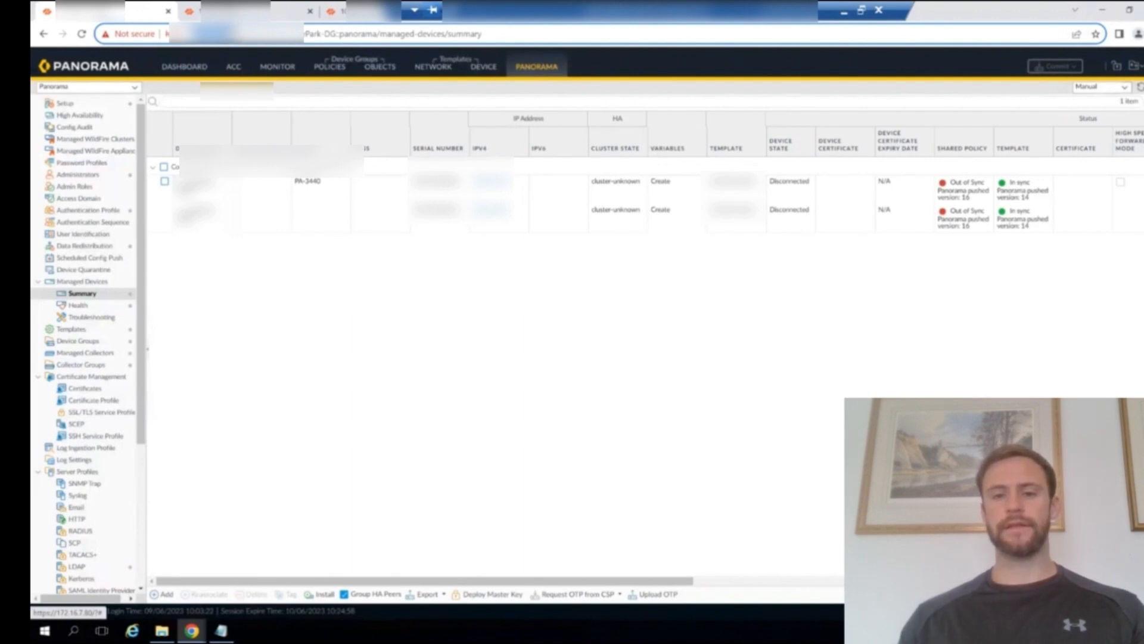
left_click(221, 16)
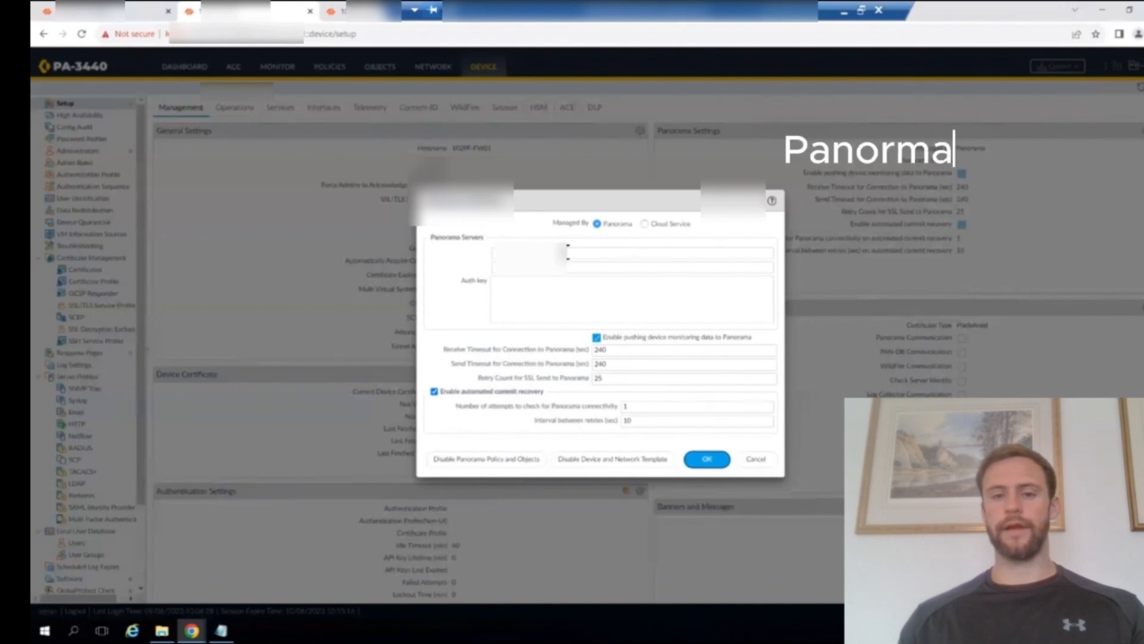
left_click(566, 250)
key("ctrl+v")
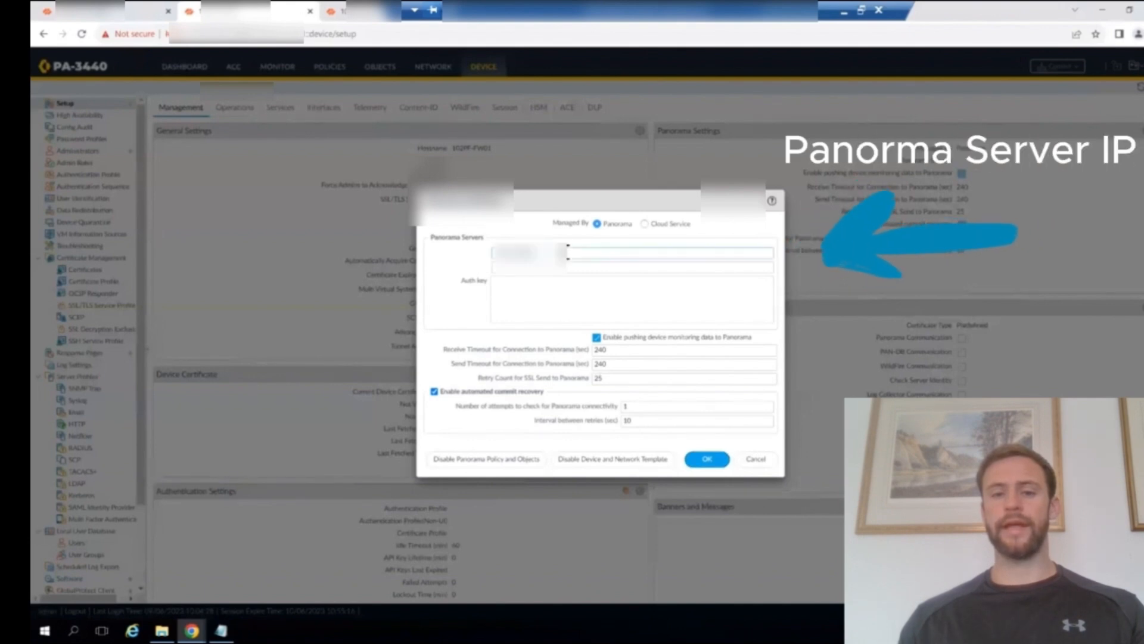
Step: Start adding a managed device in Panorama, generate a device registration auth key, and copy it
left_click(125, 12)
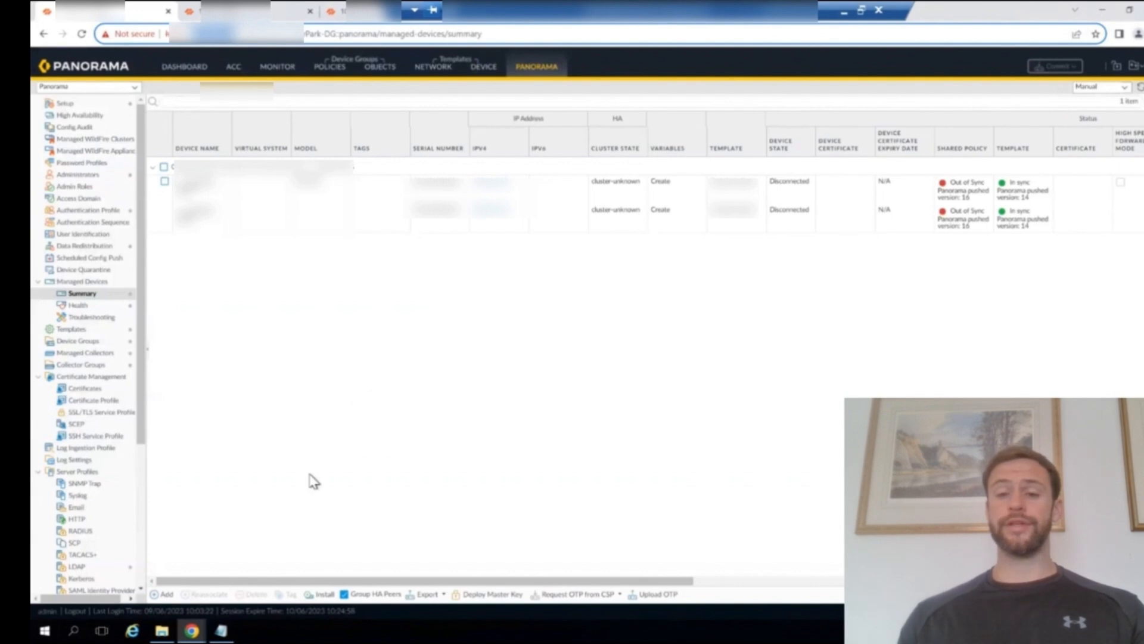
left_click(162, 596)
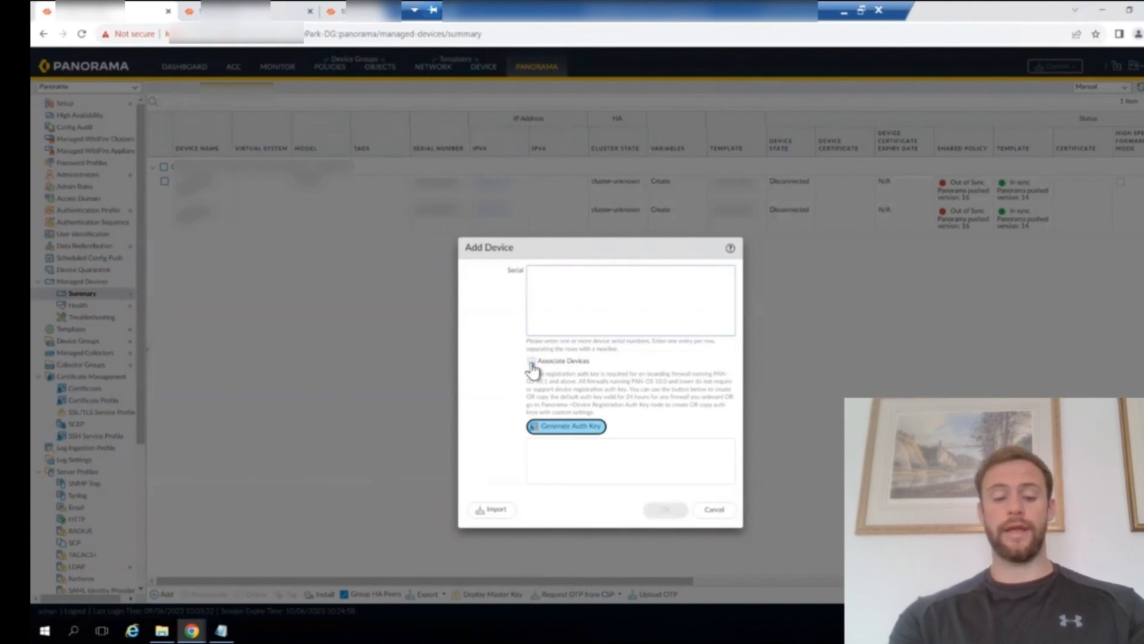
left_click(562, 428)
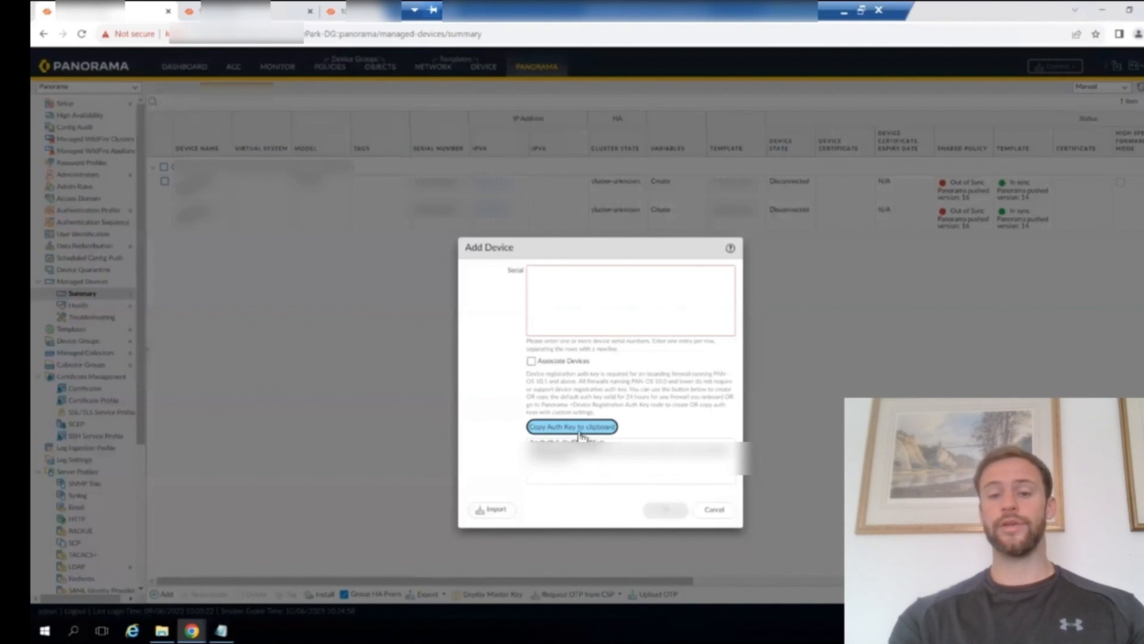
left_click(579, 429)
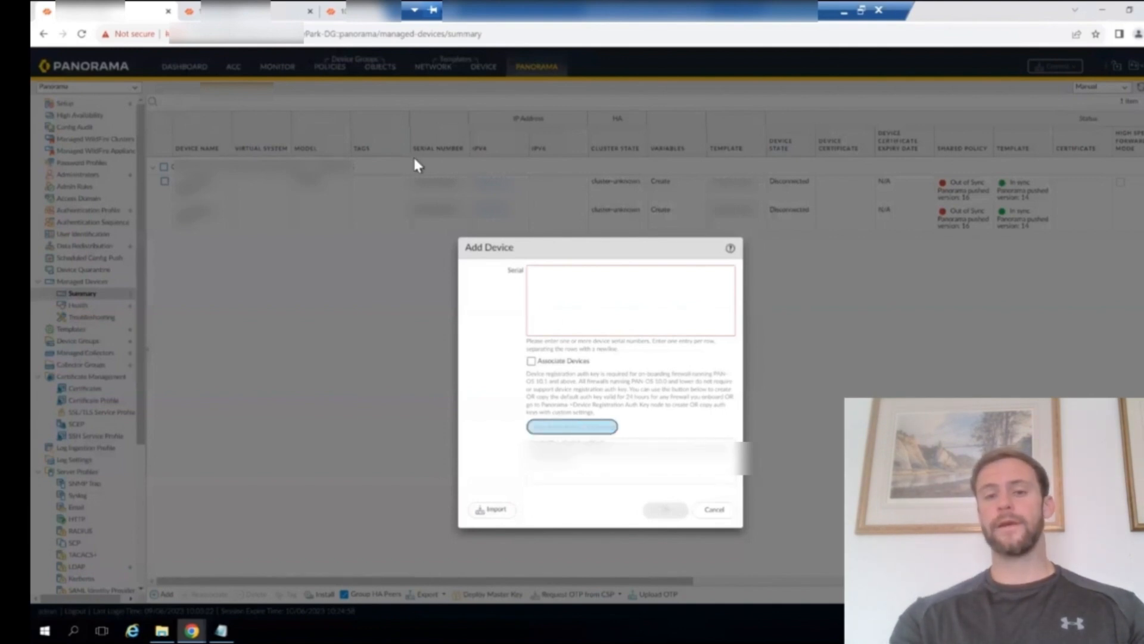
Step: Paste the auth key into the first firewall's Panorama Settings and save them
left_click(250, 12)
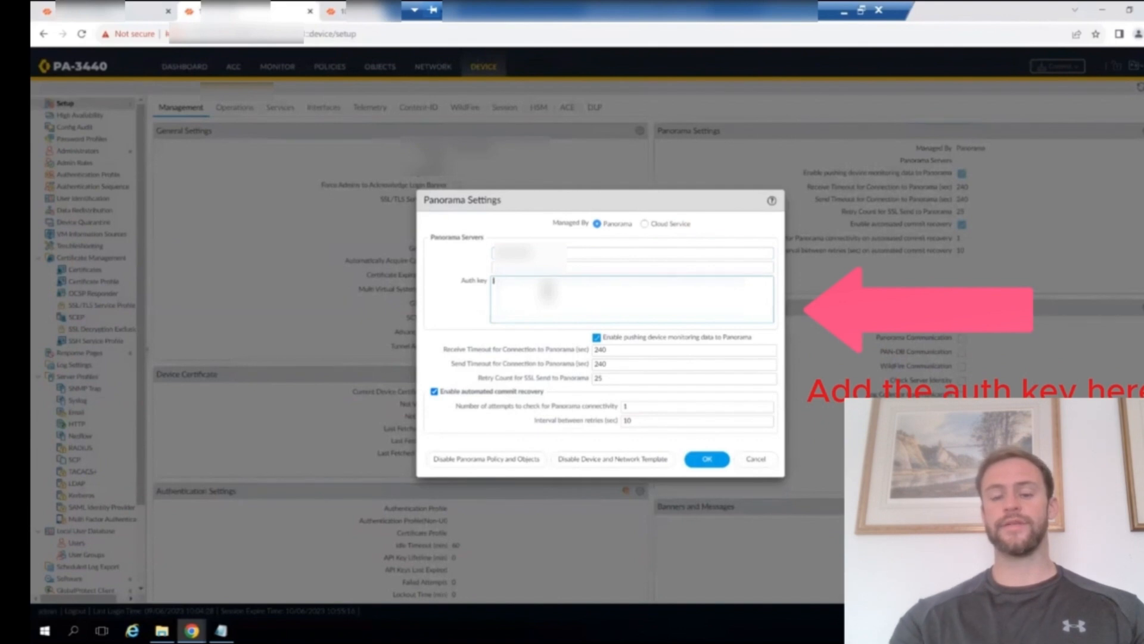
key("ctrl+v")
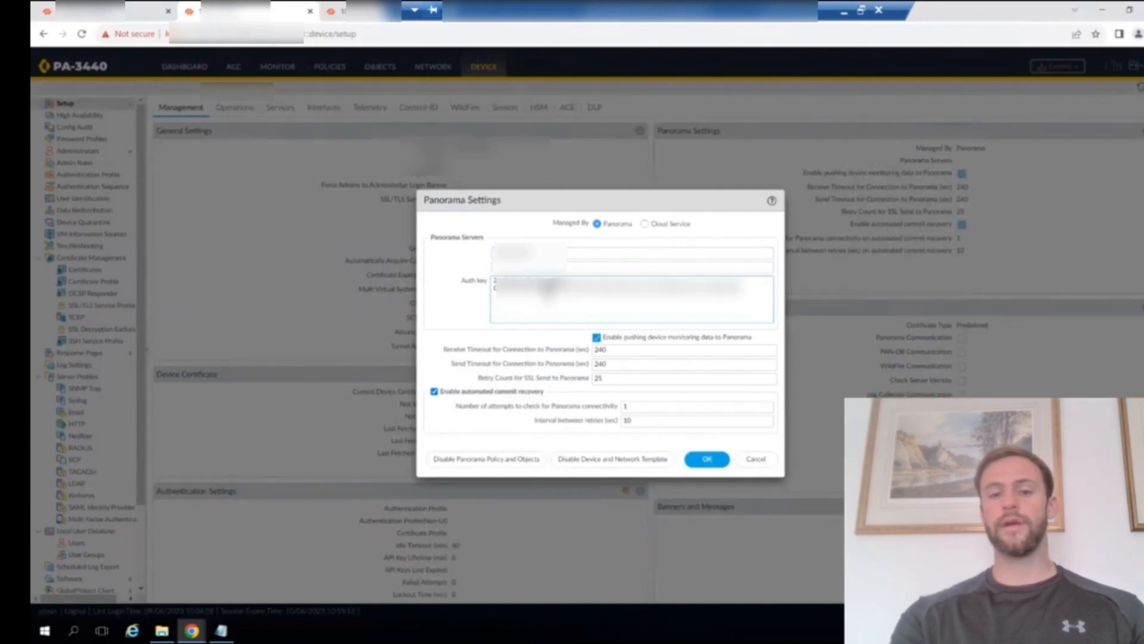
left_click(701, 461)
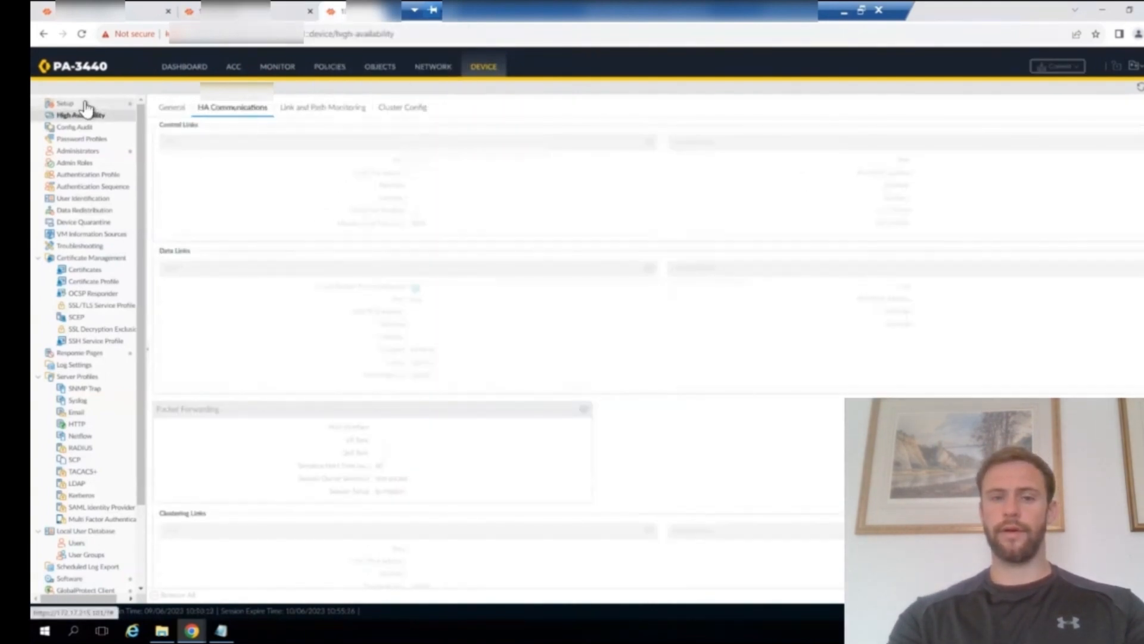
Step: Open the second firewall's Panorama Settings for editing and paste the auth key
left_click(85, 105)
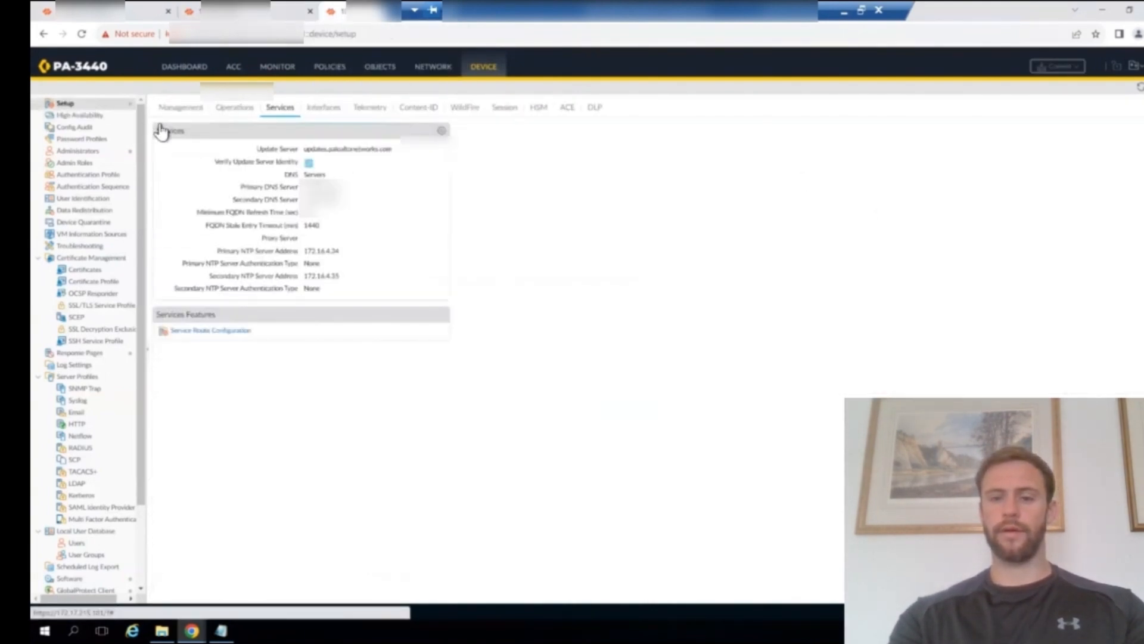
left_click(201, 109)
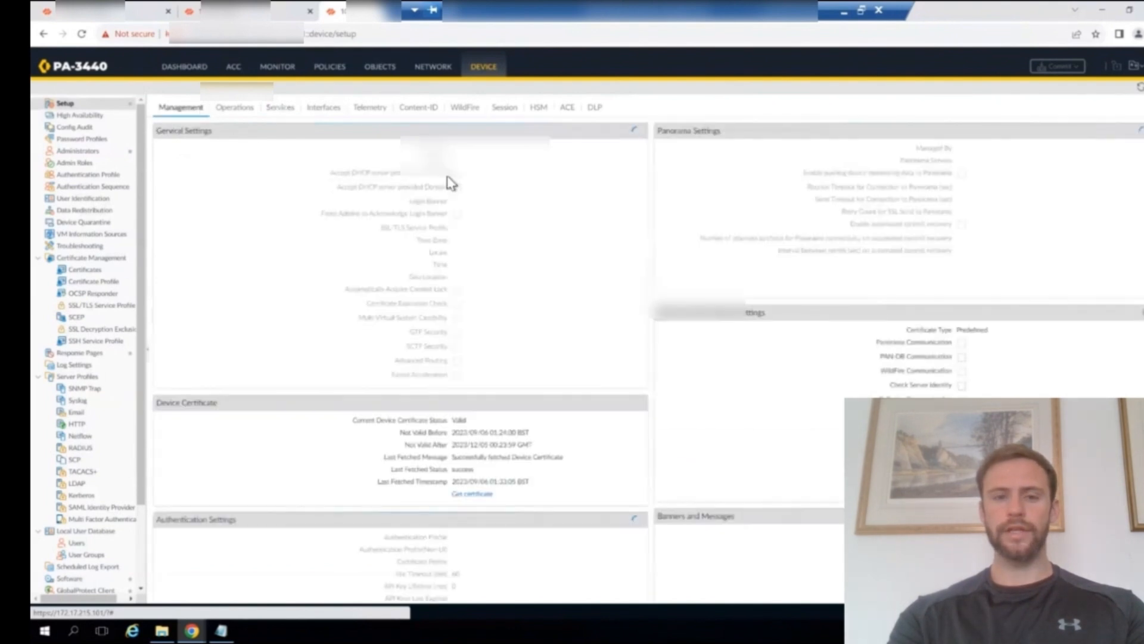
left_click(1138, 132)
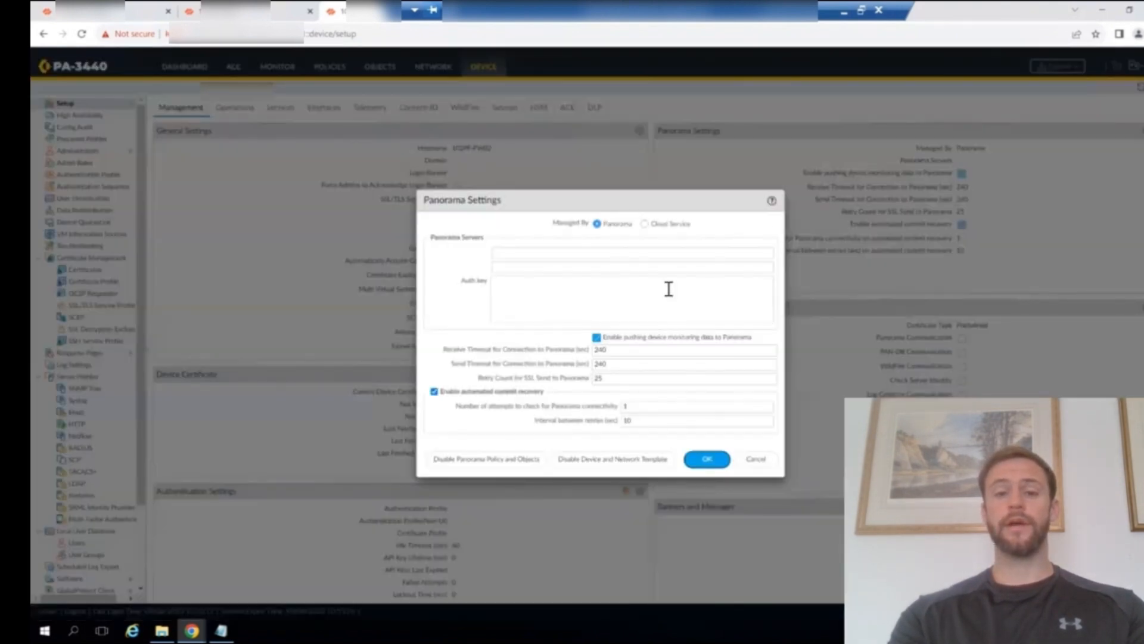
left_click(550, 278)
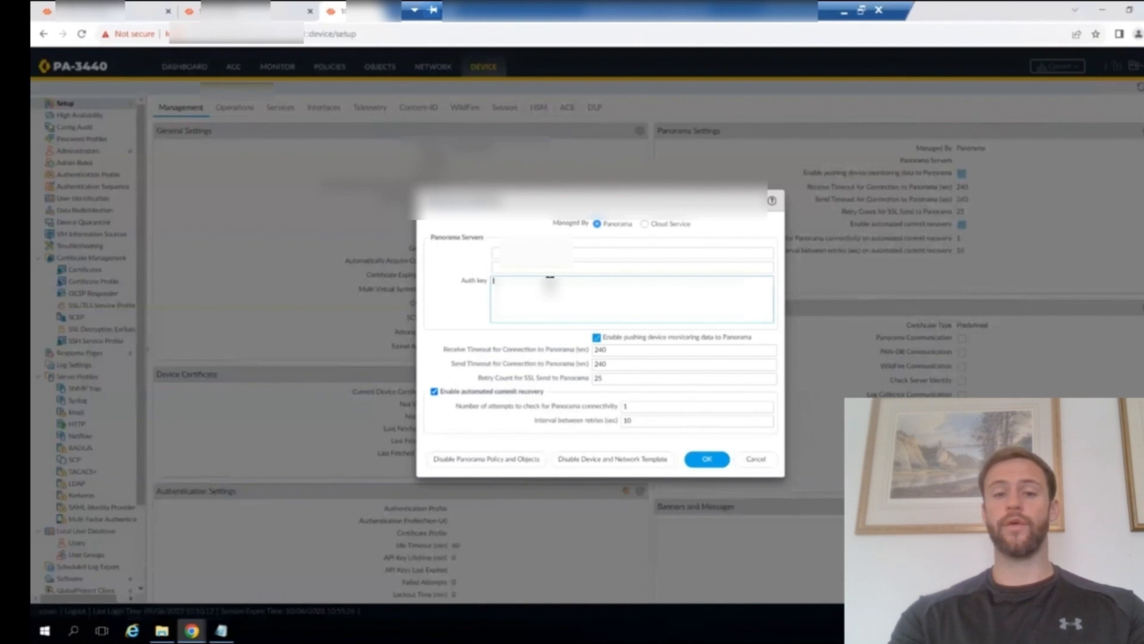
key("ctrl+v")
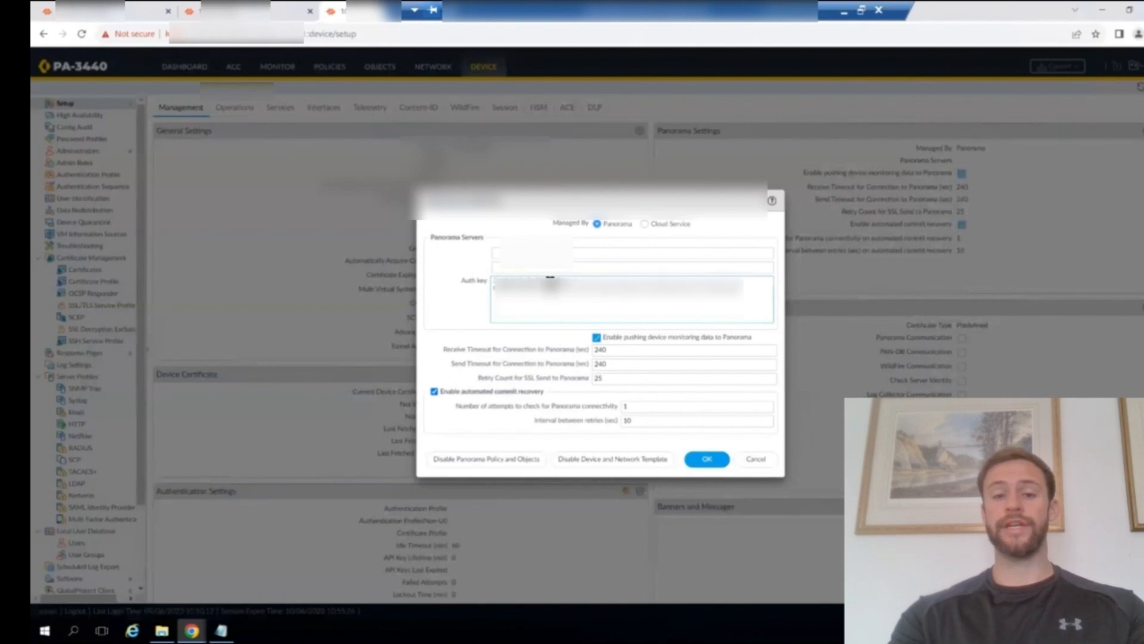
Step: Copy the Panorama IP address into the second firewall's first Panorama server field and save the settings
left_click(143, 13)
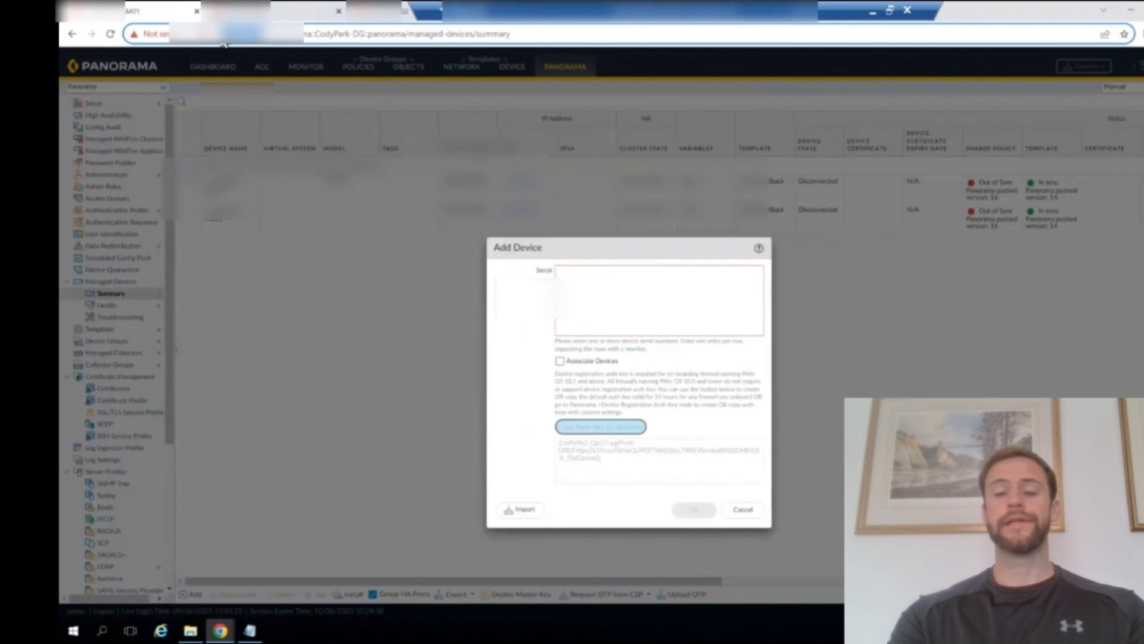
left_click(353, 18)
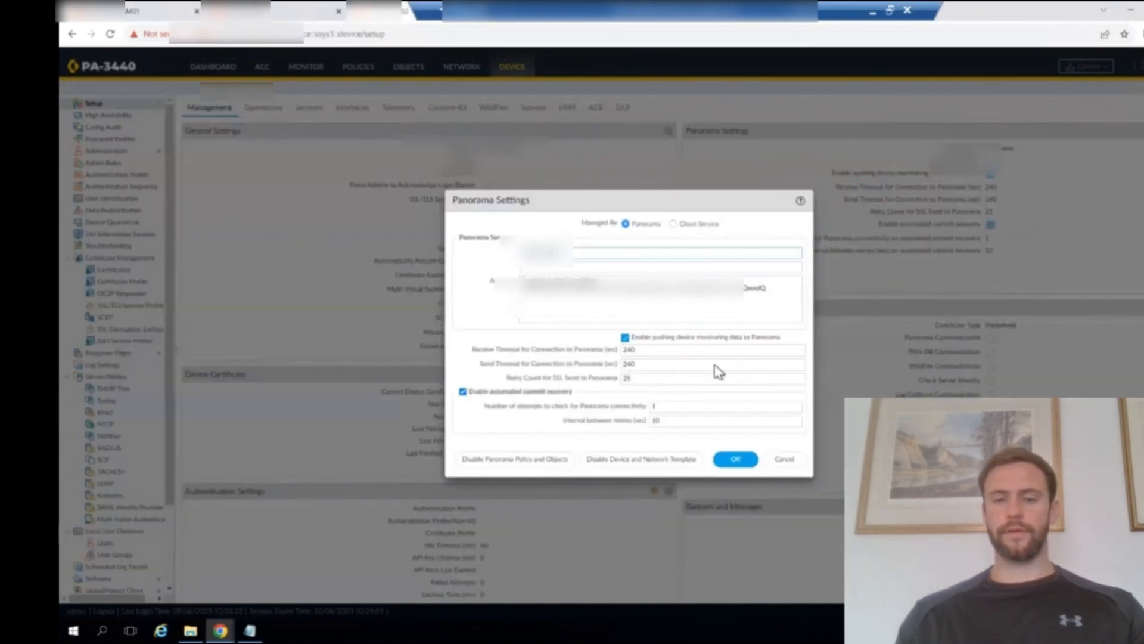
left_click(736, 460)
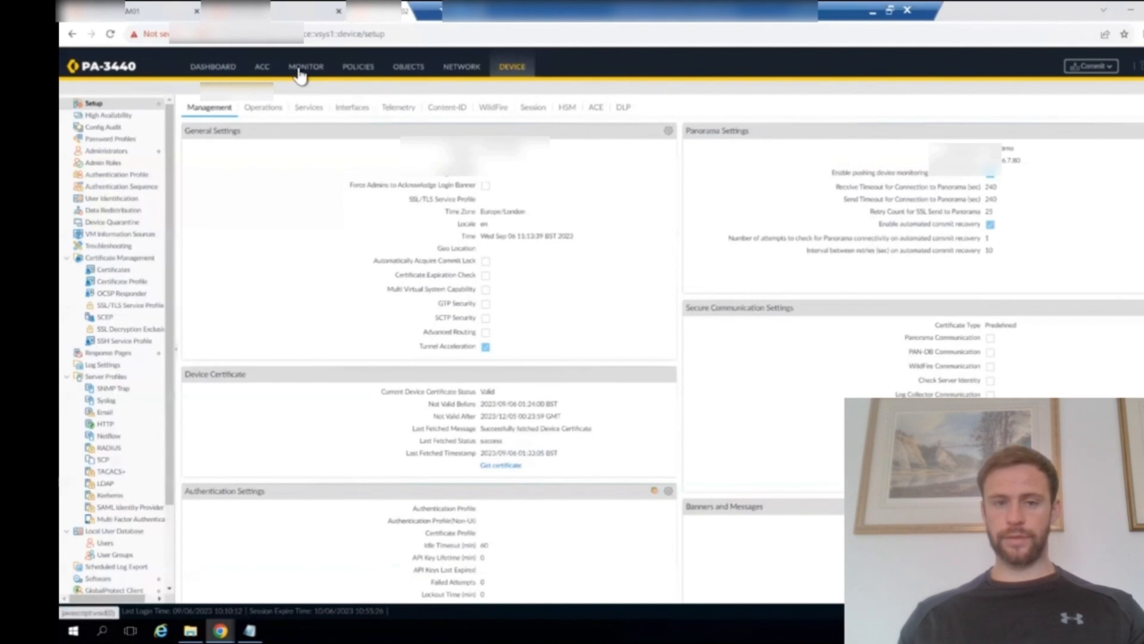
Step: Copy the first firewall's serial number from its dashboard and paste it into the serial field of Panorama's Add Device form
left_click(226, 67)
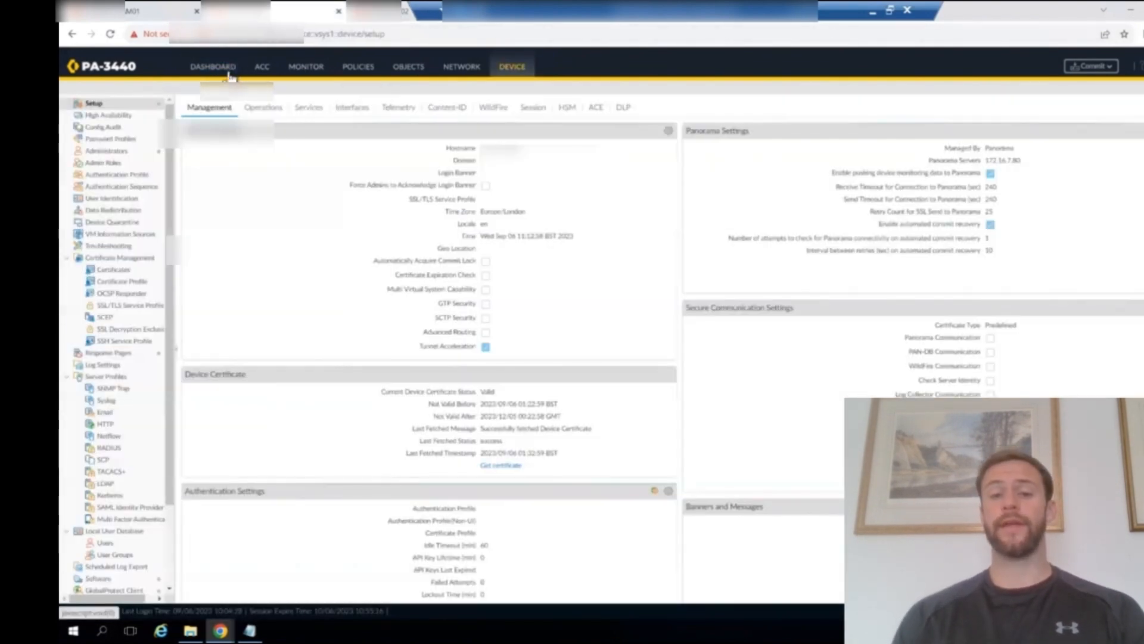
left_click(229, 70)
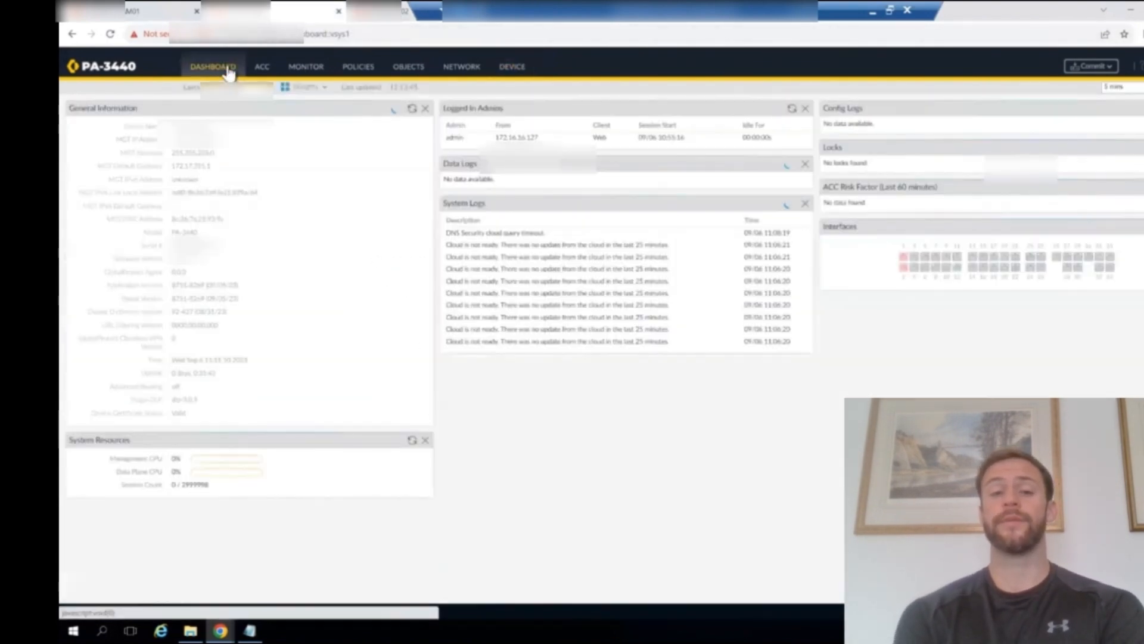
double_click(196, 246)
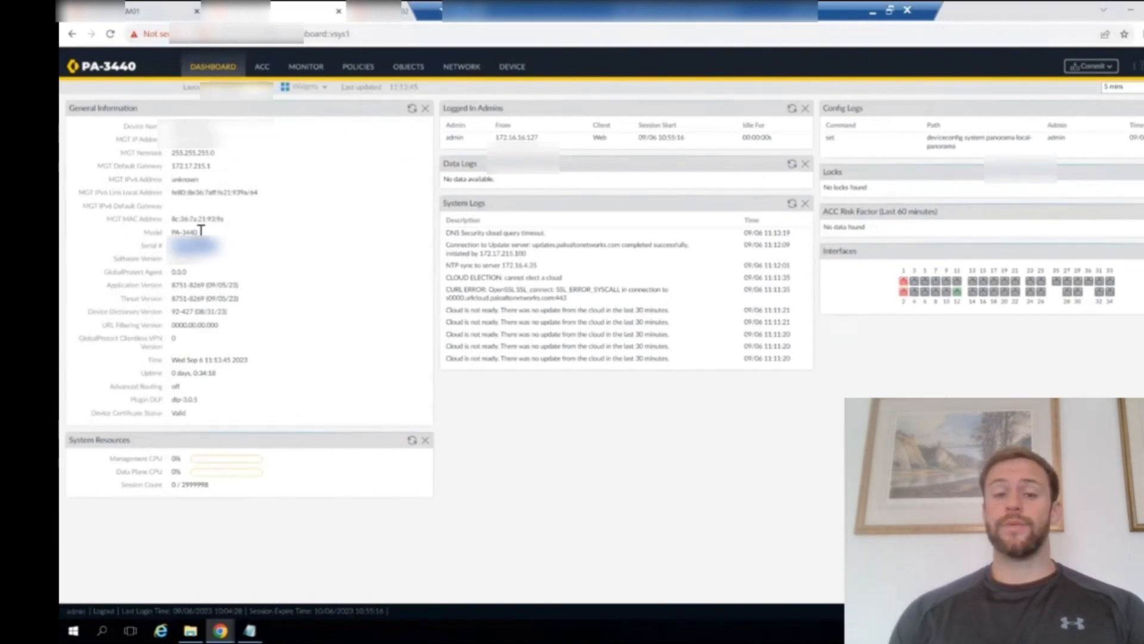
left_click(156, 17)
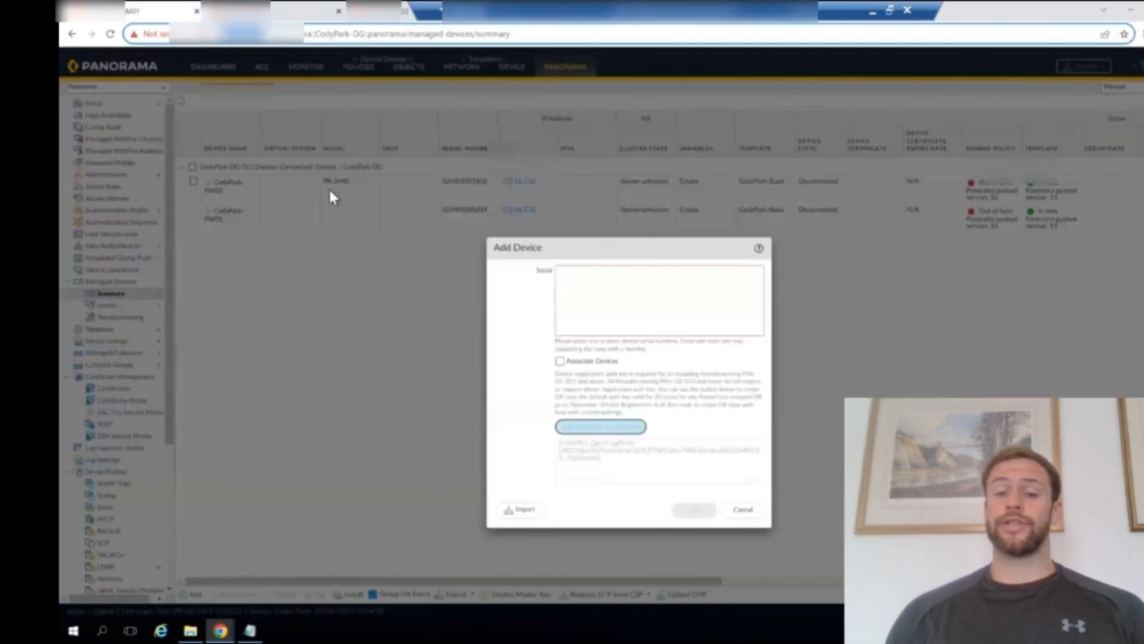
left_click(607, 289)
key("ctrl+v")
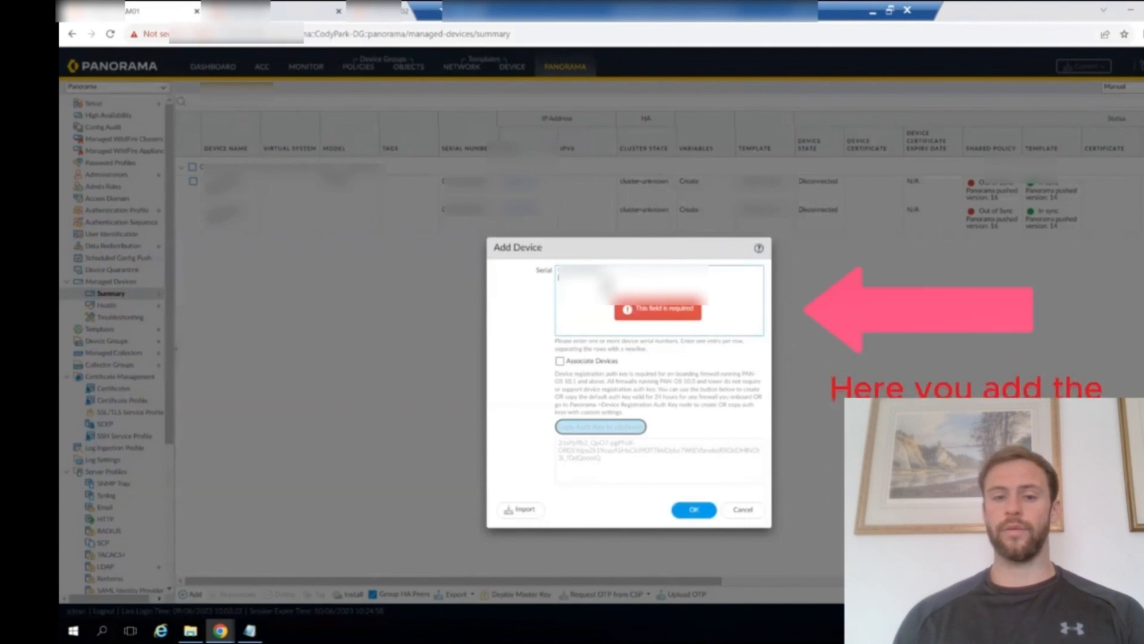
Step: Add the second firewall's serial number from its dashboard to the same Panorama device list and confirm adding both devices
left_click(380, 18)
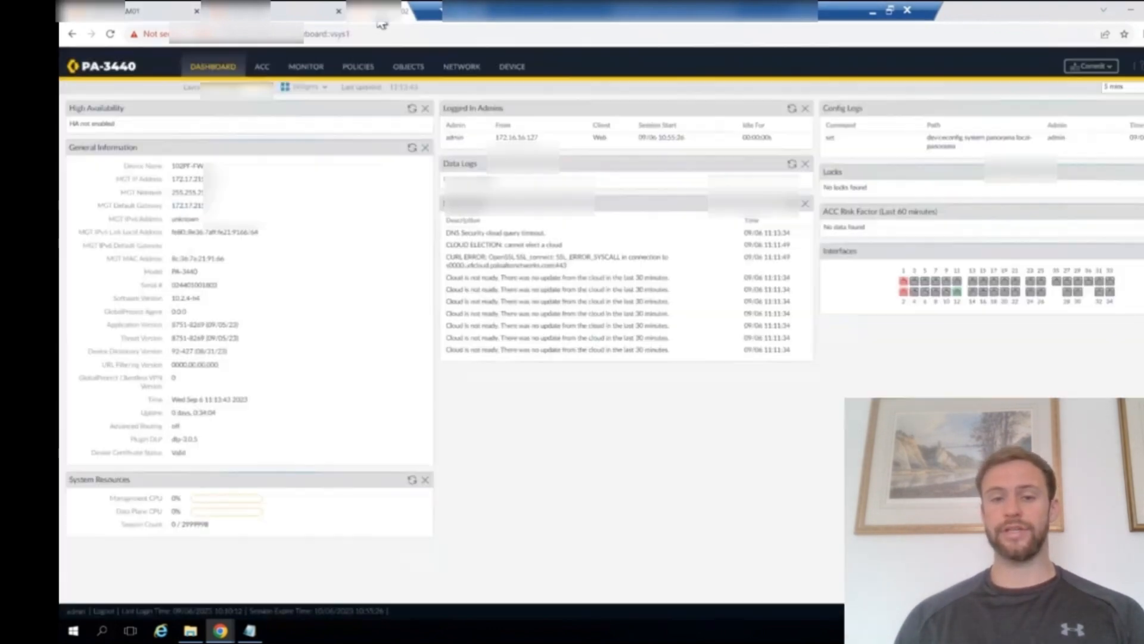
double_click(193, 285)
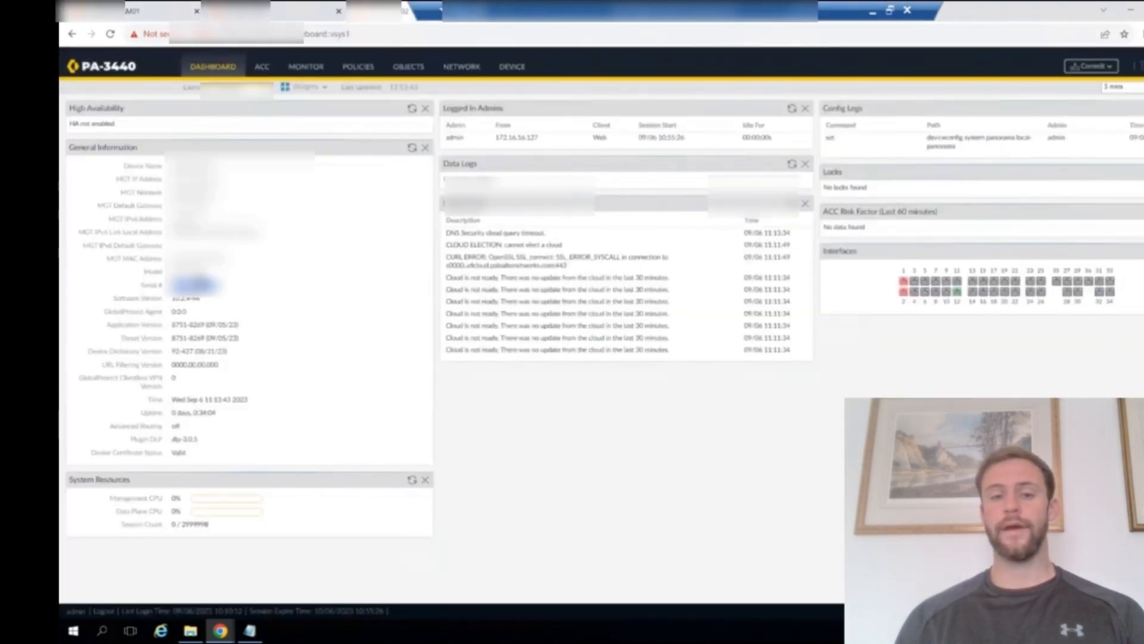
left_click(152, 12)
left_click(619, 287)
key("ctrl+v")
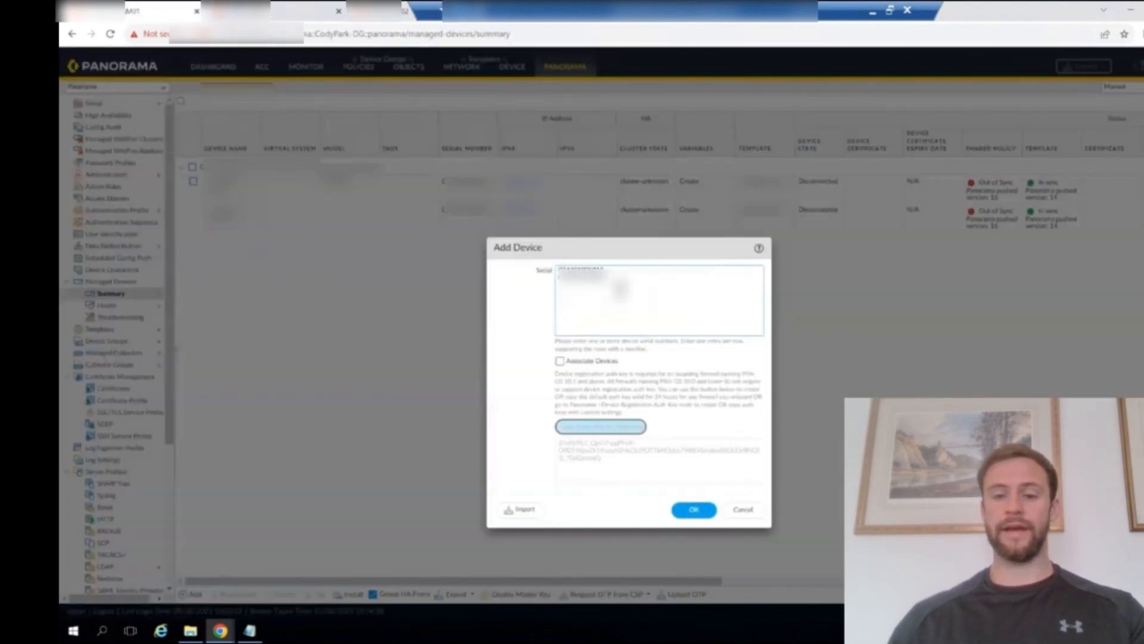
left_click(691, 510)
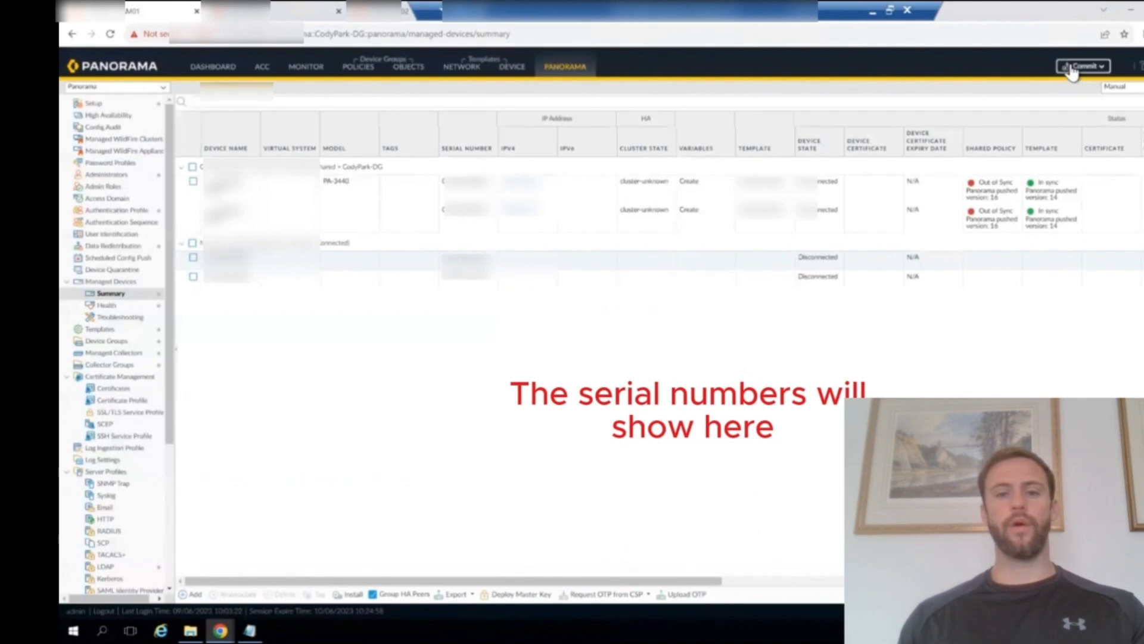
Step: Commit the newly added managed devices to Panorama
left_click(1072, 66)
left_click(1088, 82)
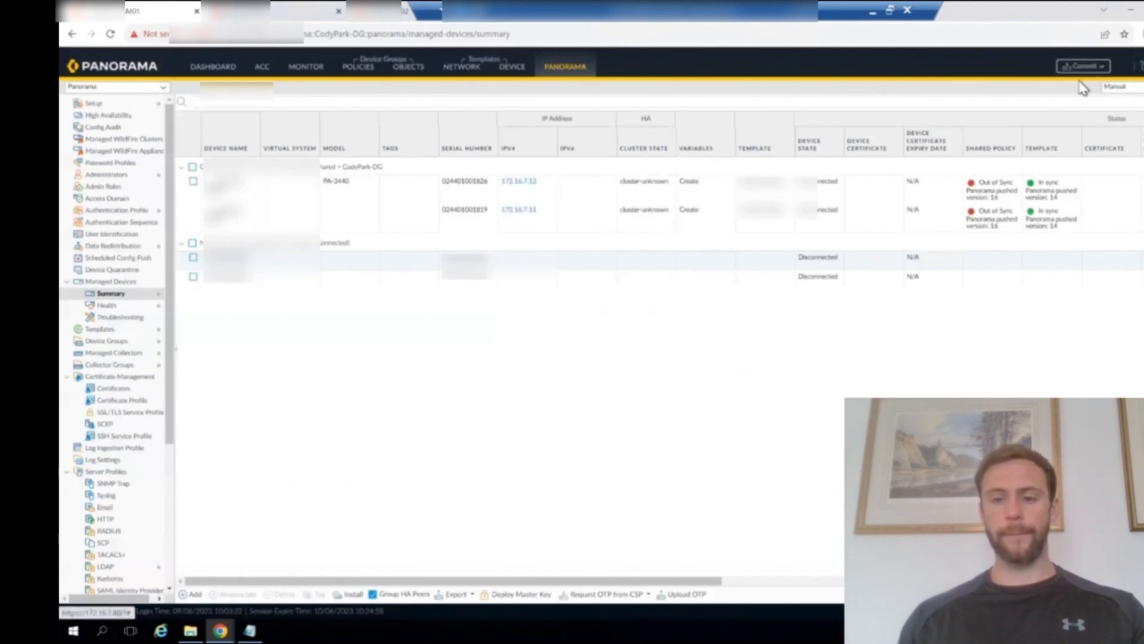
left_click(802, 480)
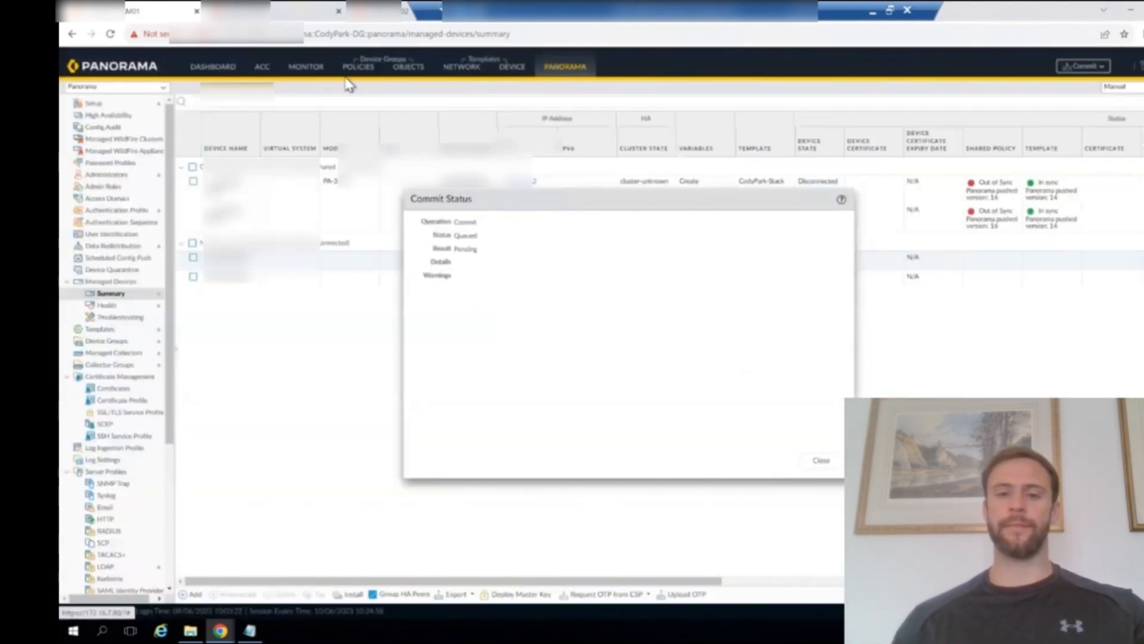
Step: Commit all changes on the first firewall and on the second firewall
left_click(301, 12)
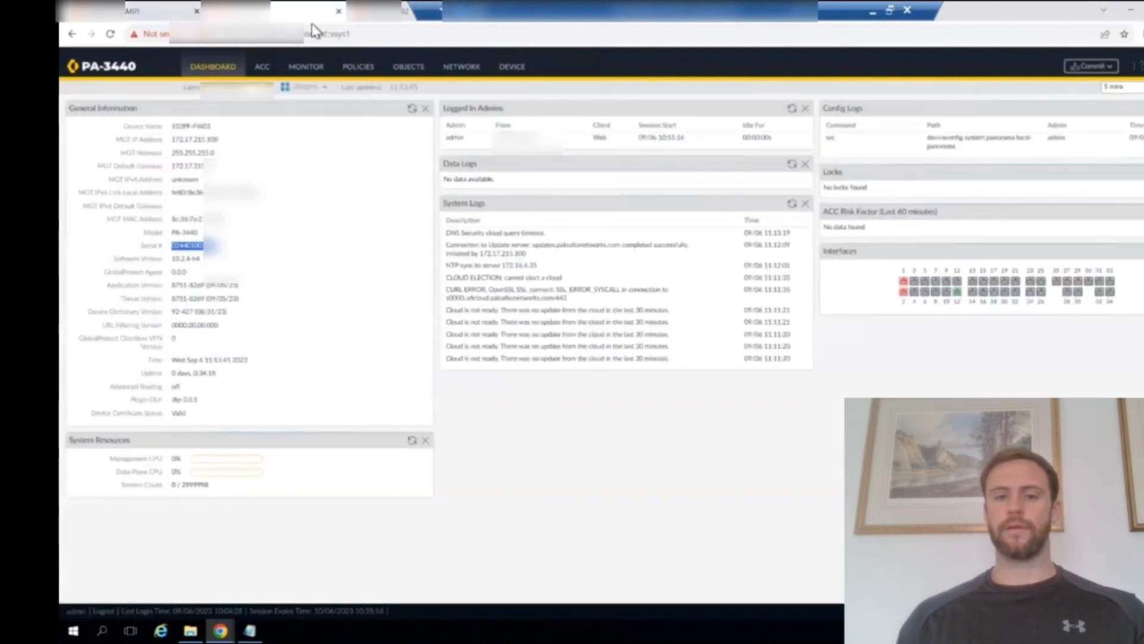
left_click(1108, 69)
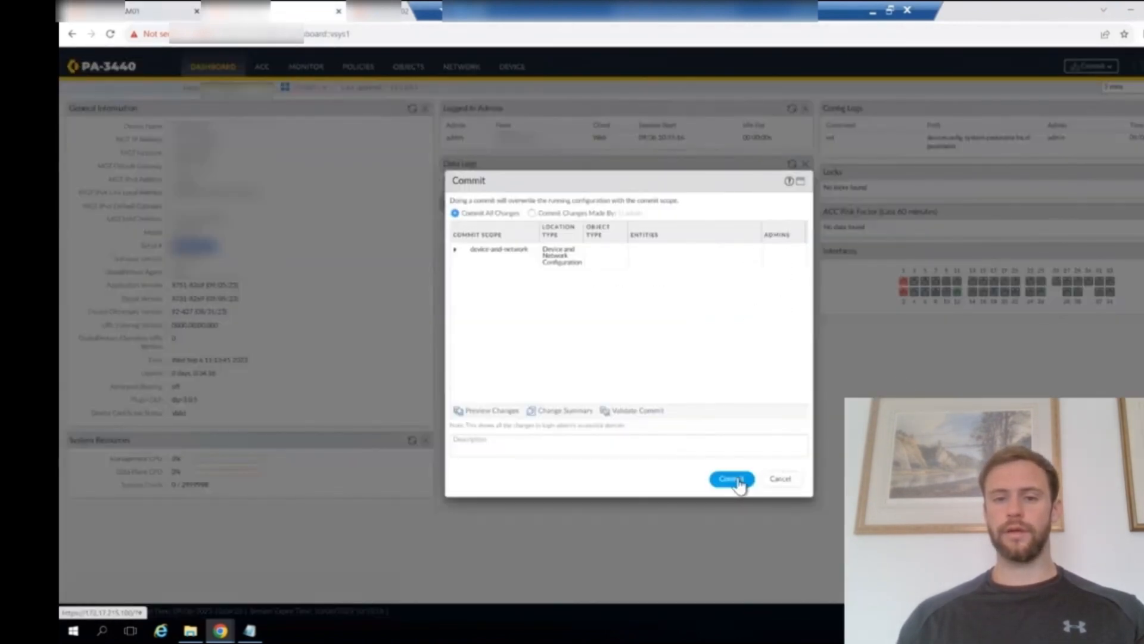
left_click(738, 481)
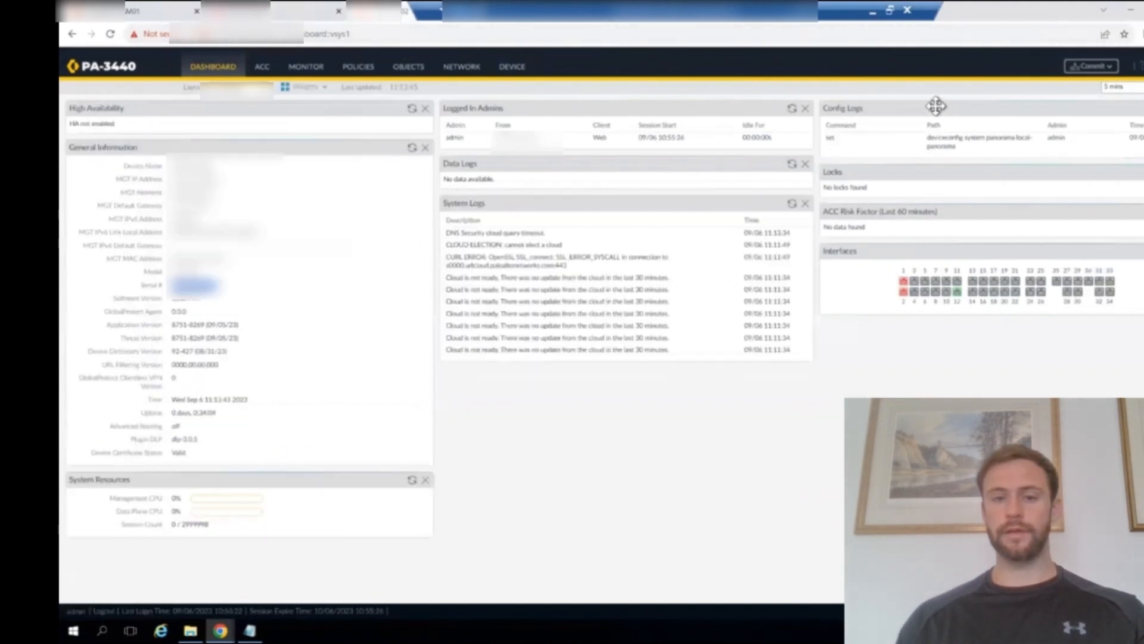
left_click(1086, 71)
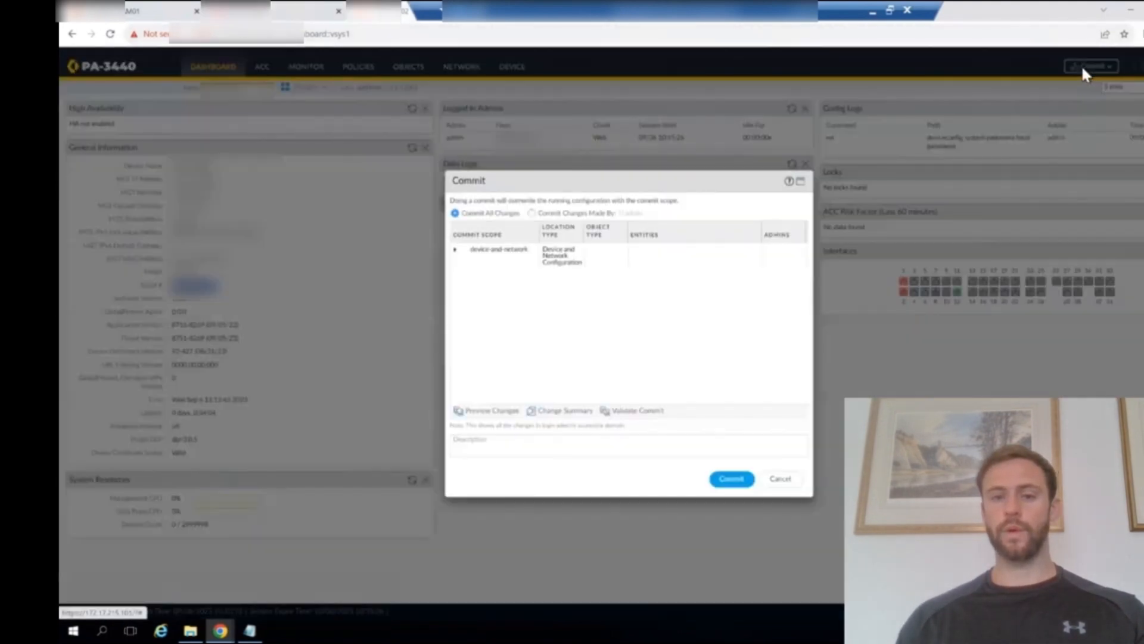
left_click(733, 480)
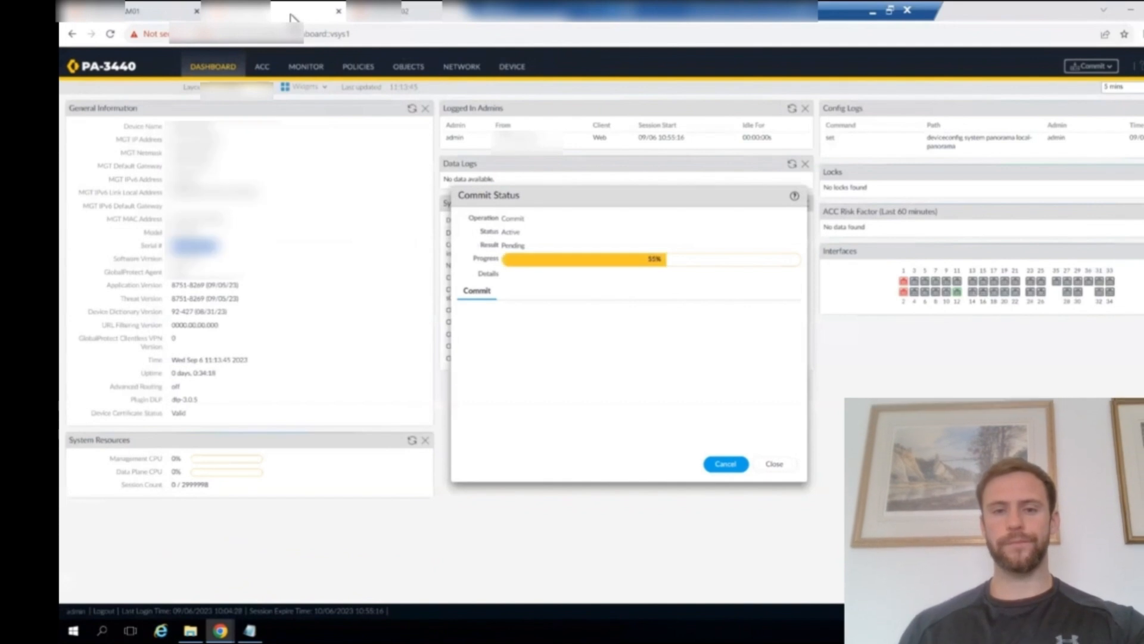
Step: Check the commit status on Panorama and both firewalls, and close each status dialog
left_click(158, 18)
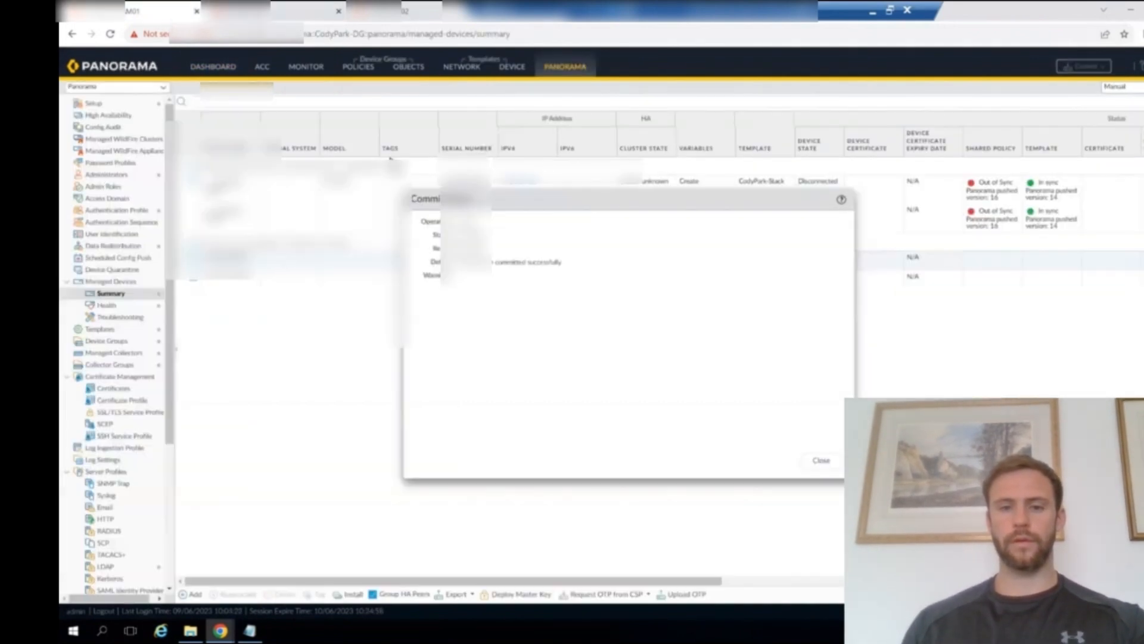
left_click(821, 468)
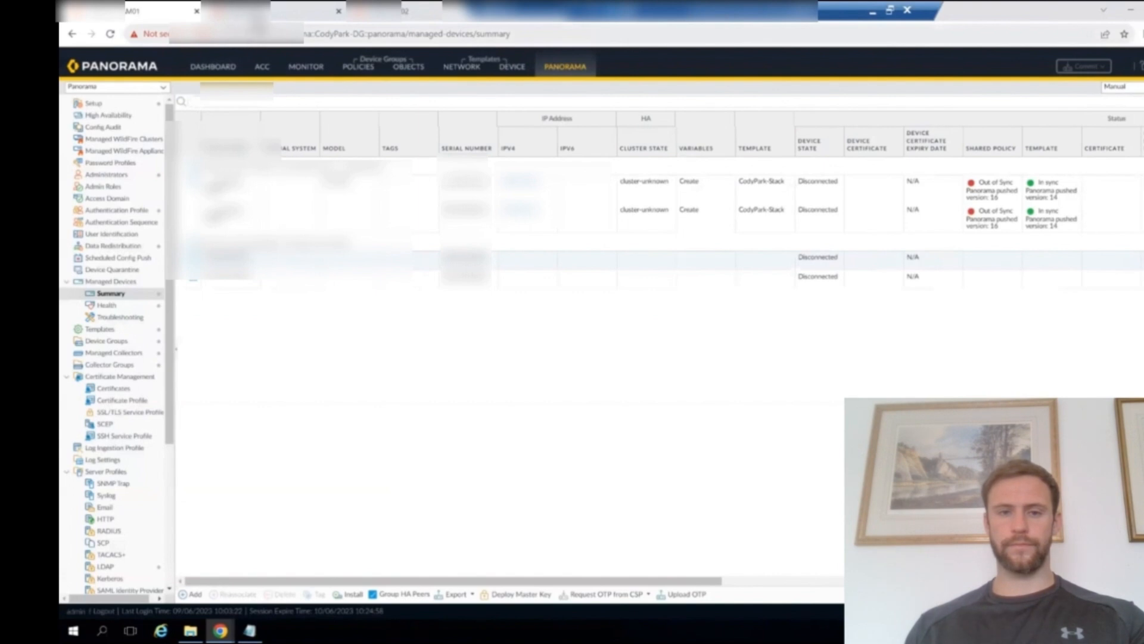
left_click(261, 18)
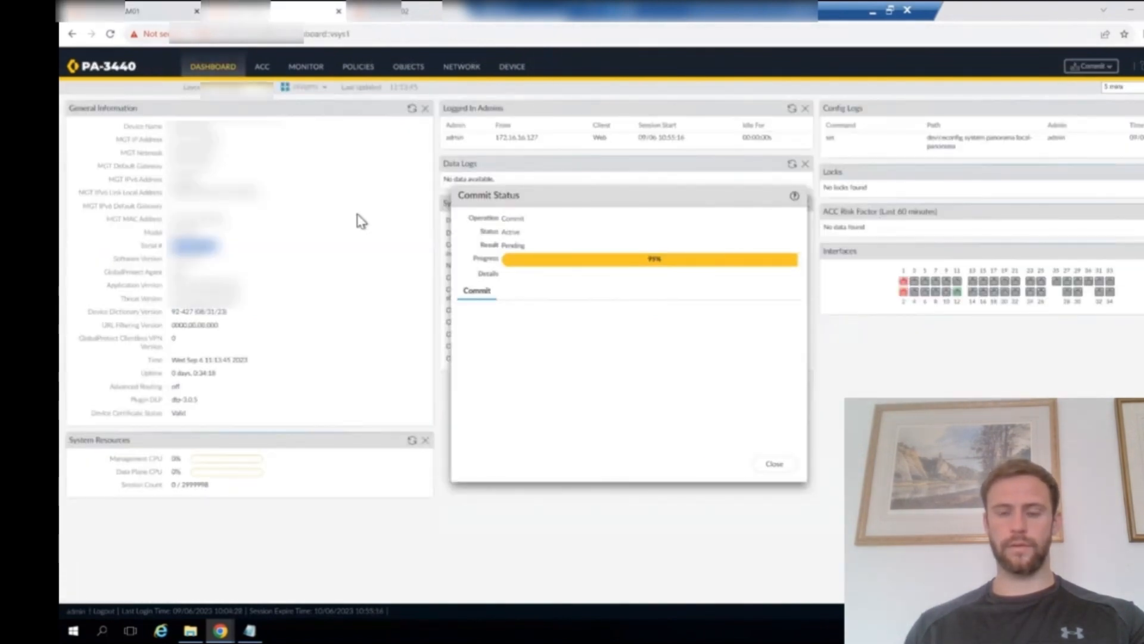
left_click(773, 466)
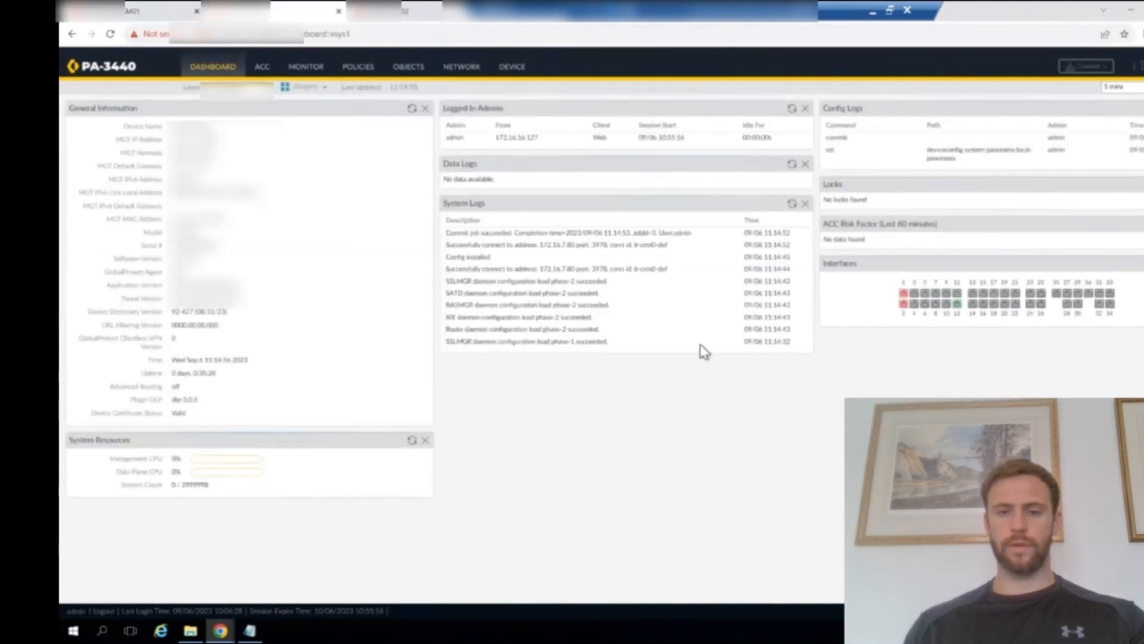
left_click(416, 12)
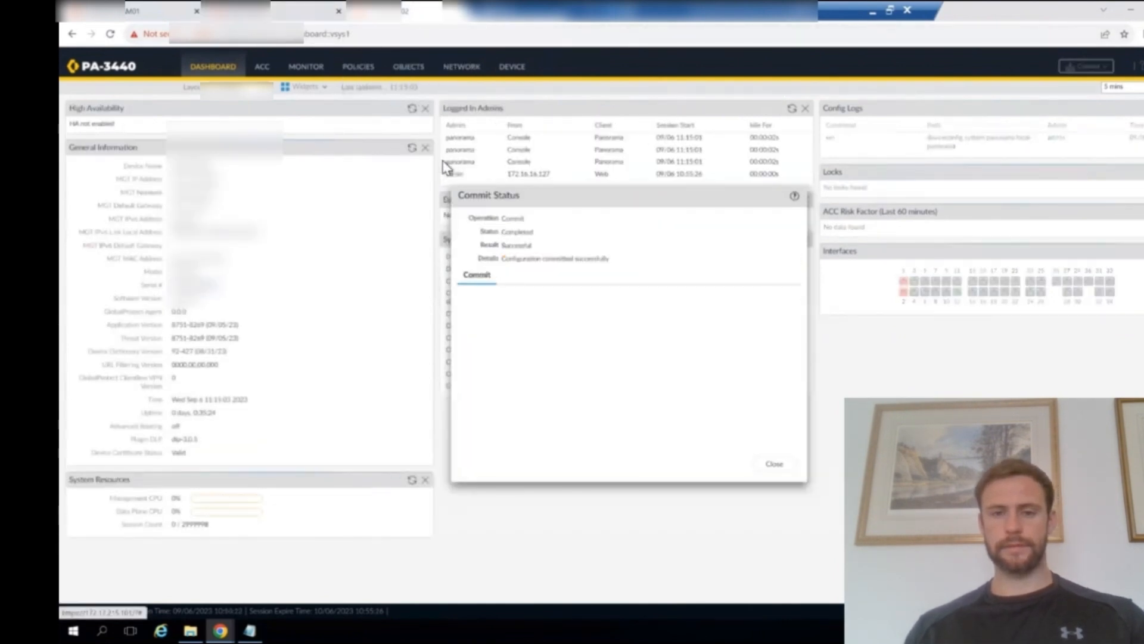
left_click(774, 465)
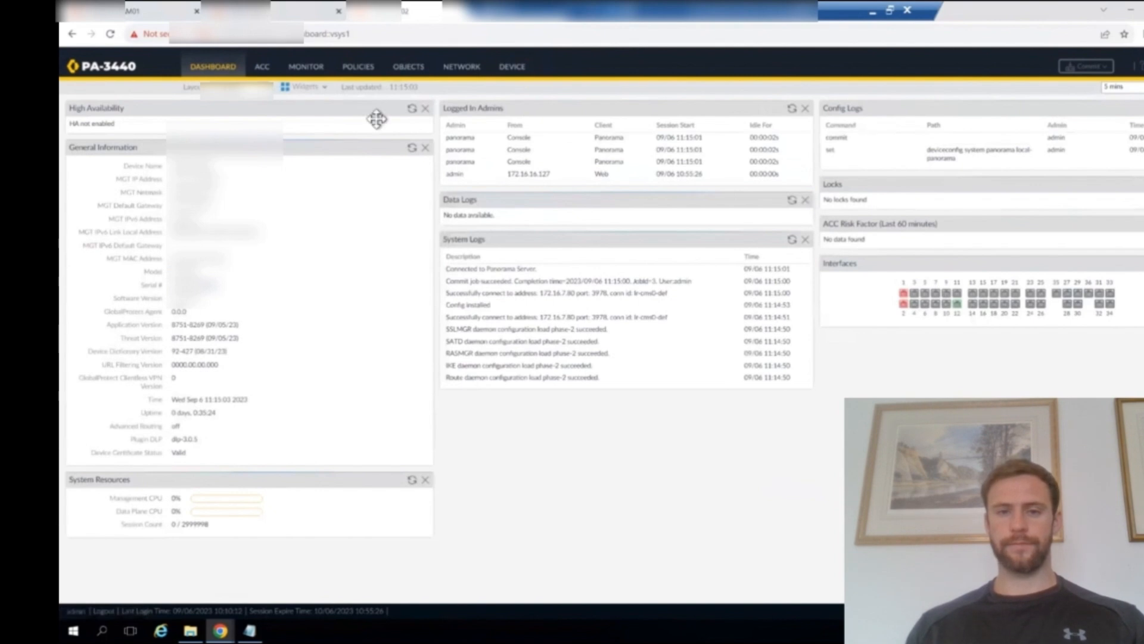
Step: Open the second firewall's system logs and filter out the informational entries
left_click(310, 69)
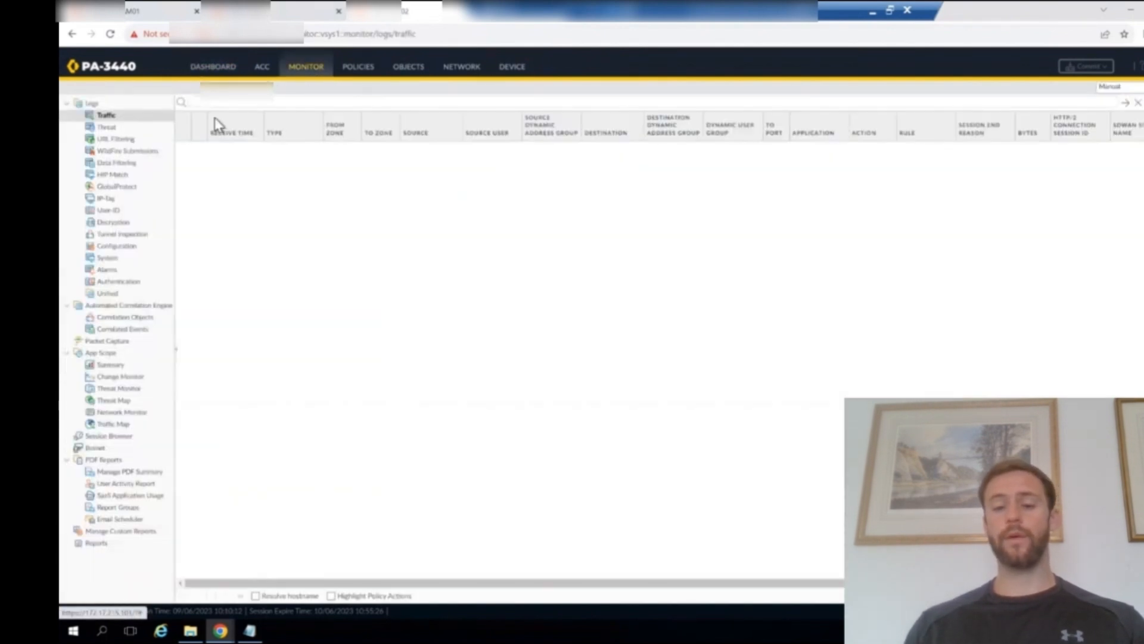
left_click(125, 260)
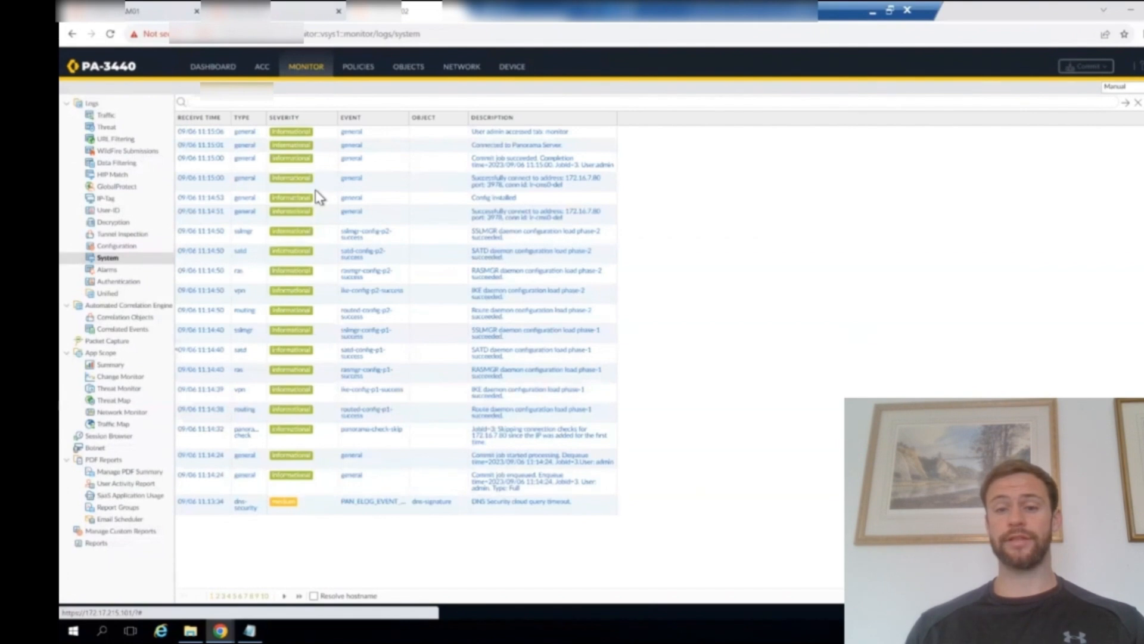
left_click(307, 136)
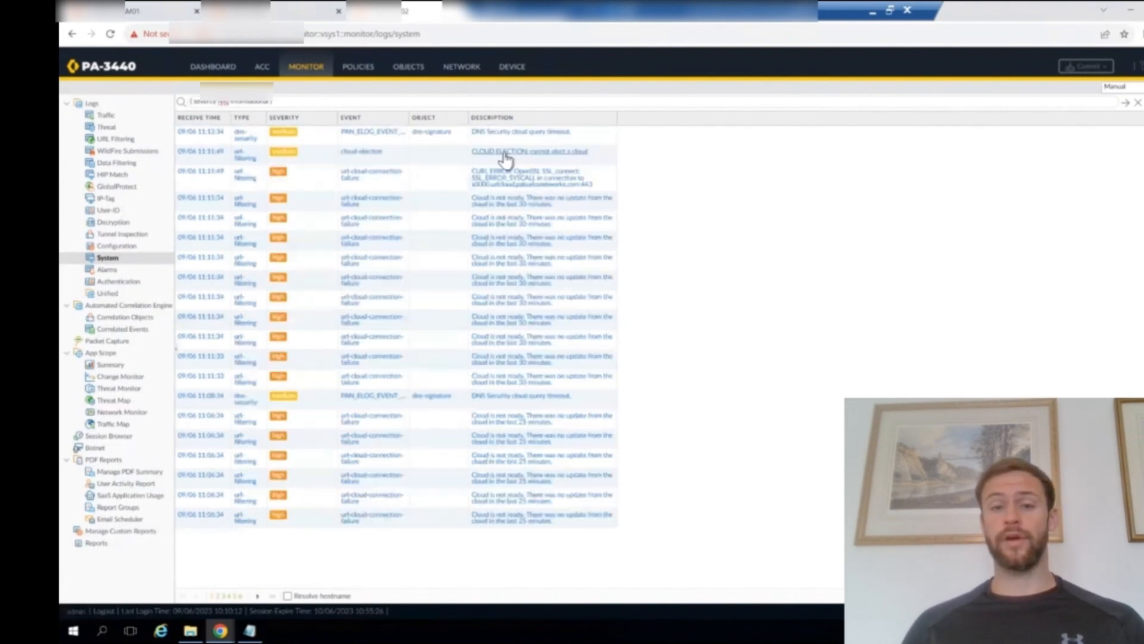
Step: Open the first firewall's system logs, start a severity filter from an informational entry, and examine the Panorama connection entry
left_click(288, 13)
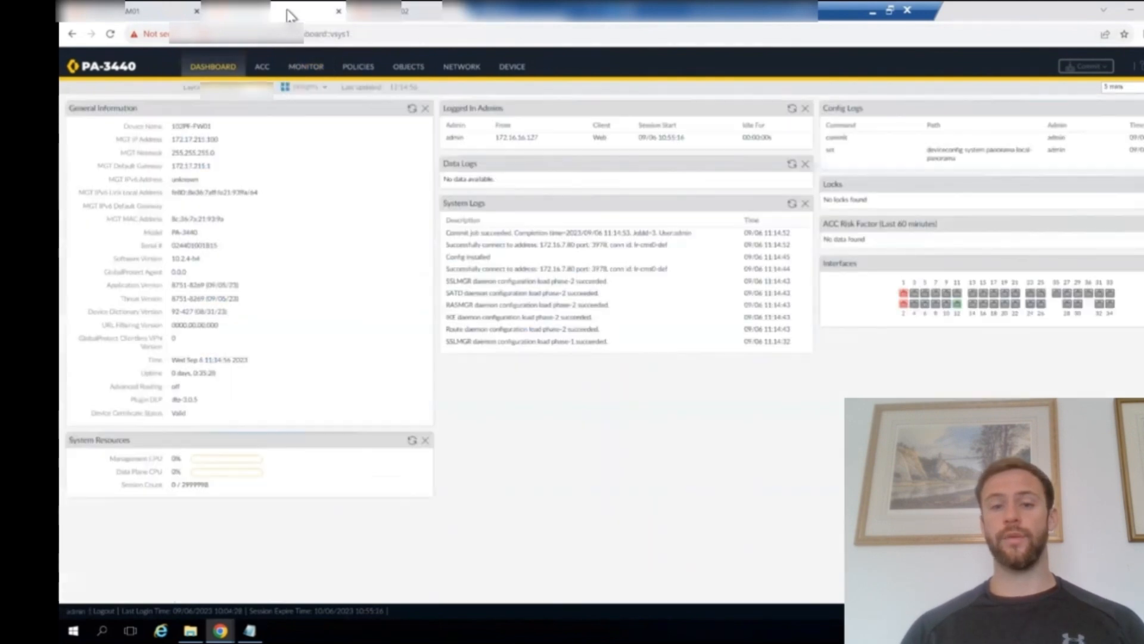
left_click(318, 68)
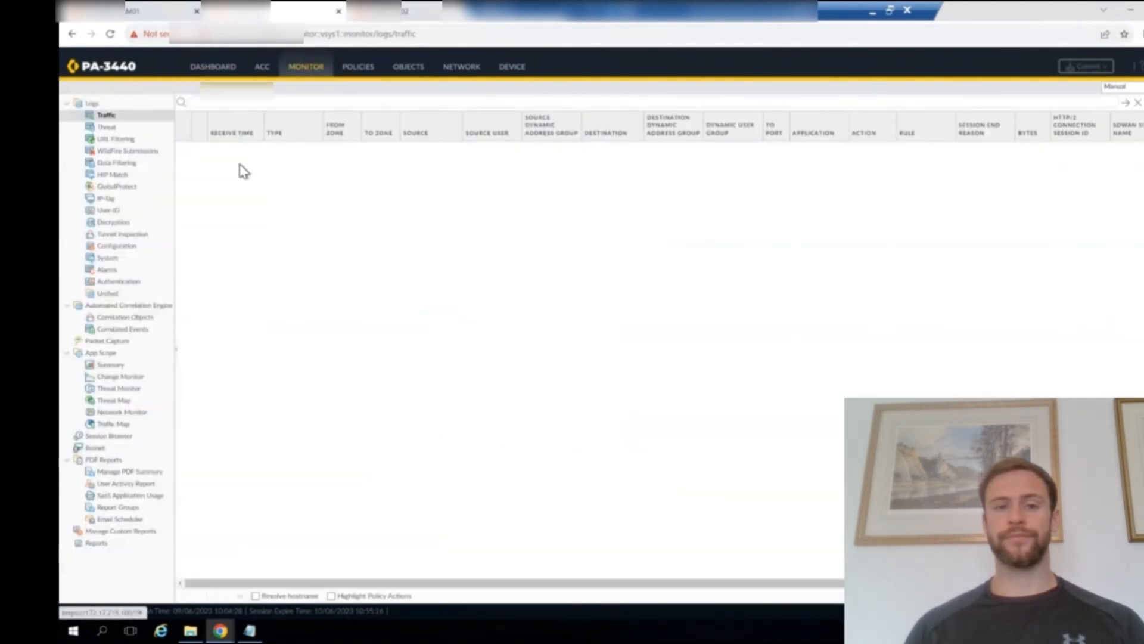
left_click(106, 260)
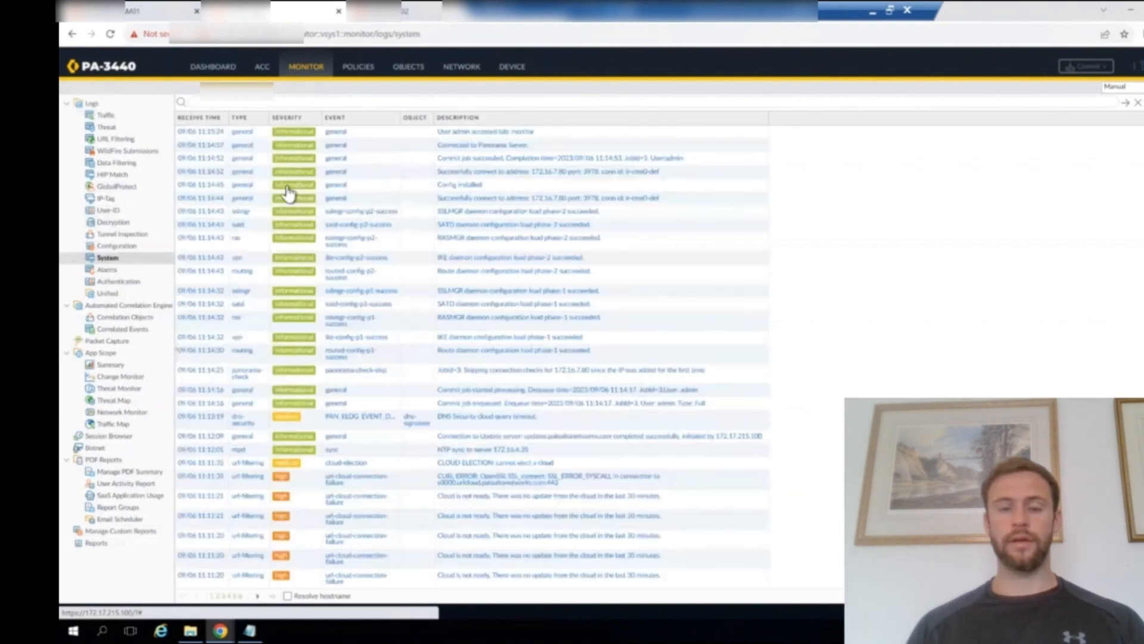
left_click(296, 147)
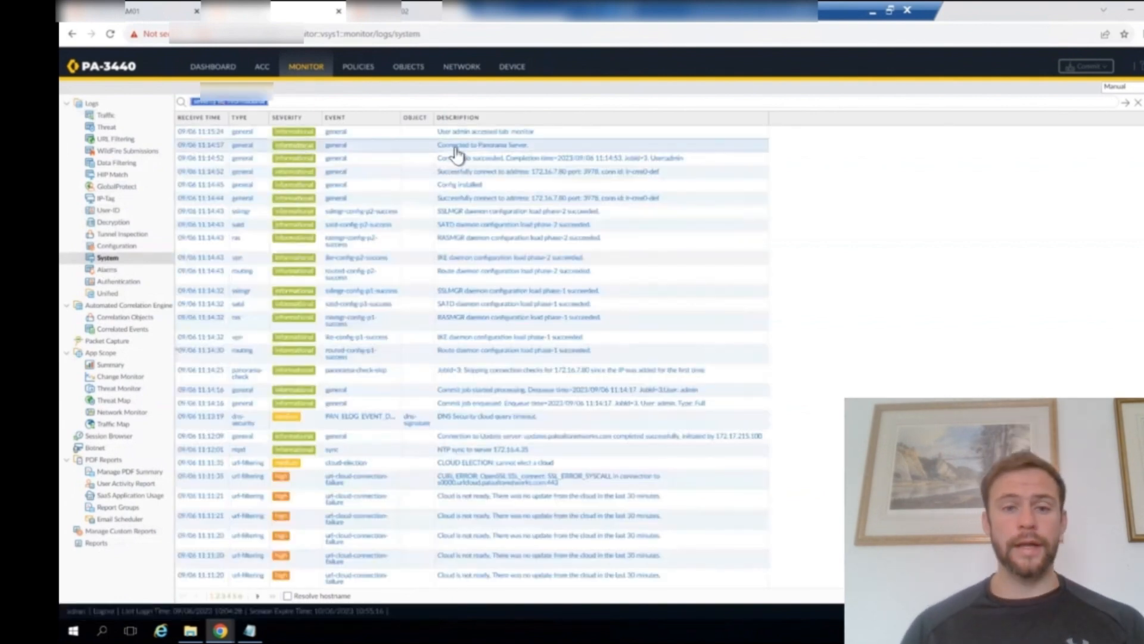
Step: Clear the severity filters from both firewalls' system logs
left_click(1138, 104)
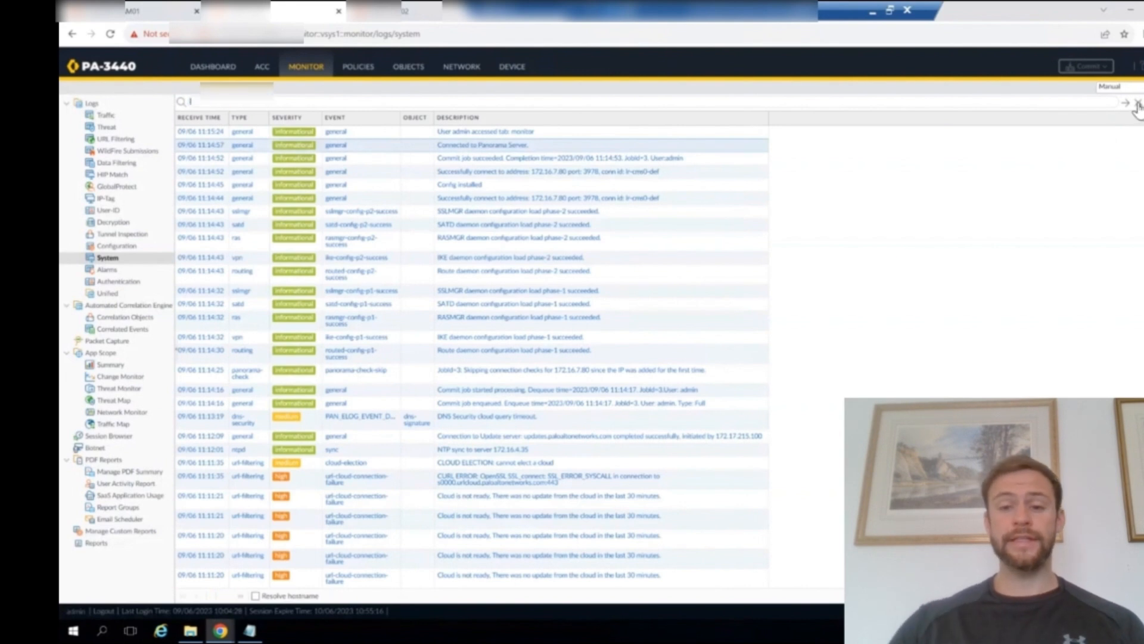
left_click(404, 17)
left_click(1138, 104)
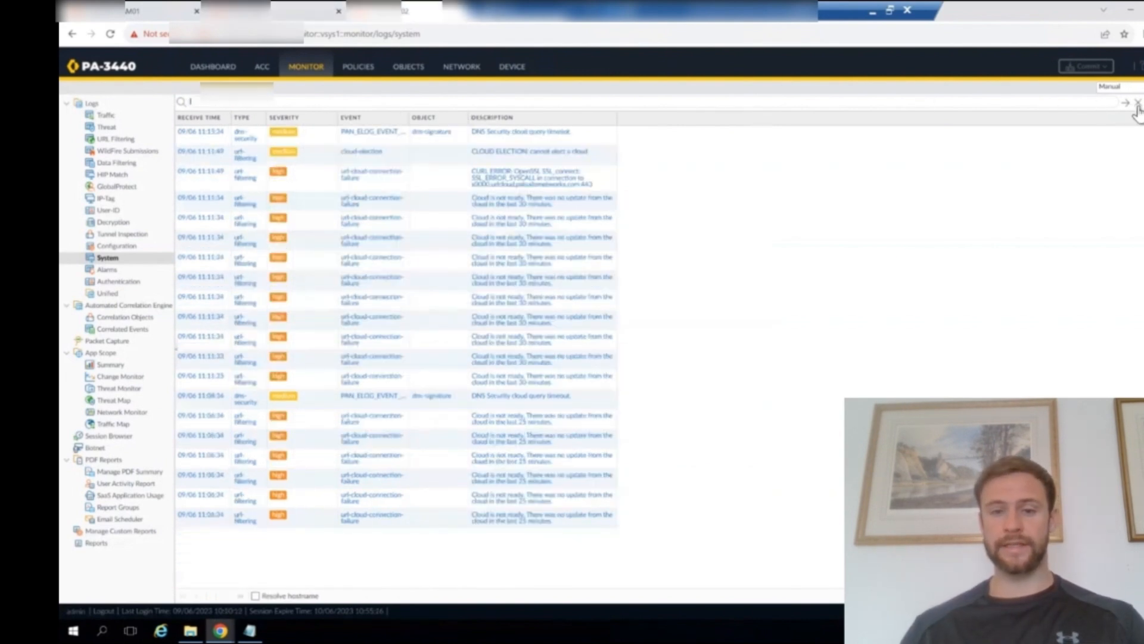
Step: Assign both newly onboarded firewalls to the template stack that has no devices in Panorama, and save the stack
left_click(151, 11)
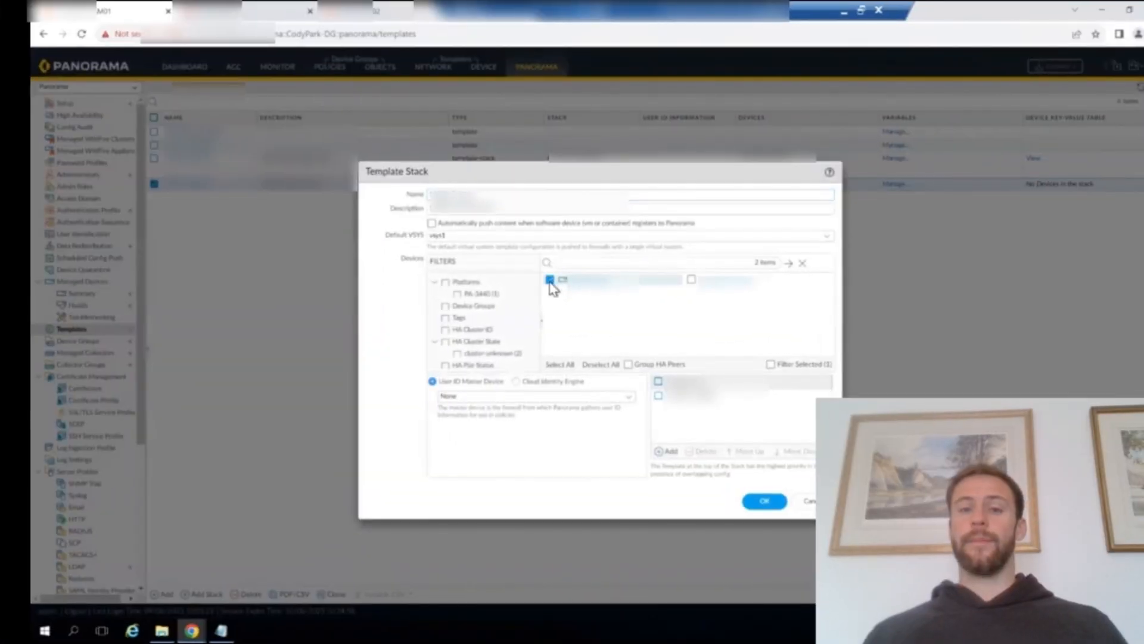
left_click(691, 280)
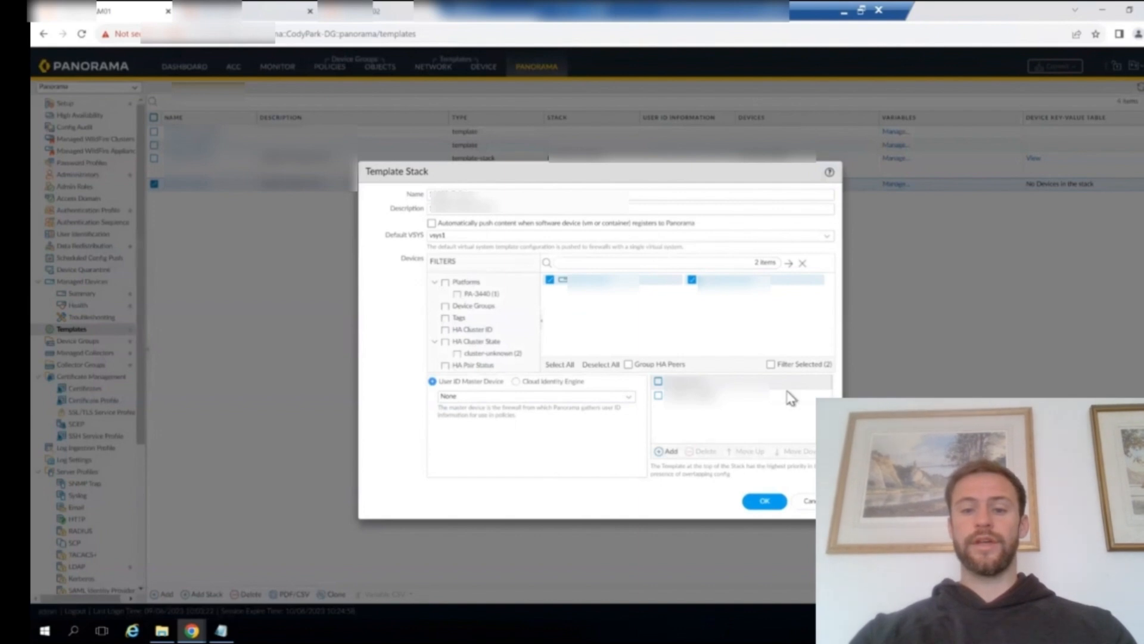
left_click(762, 501)
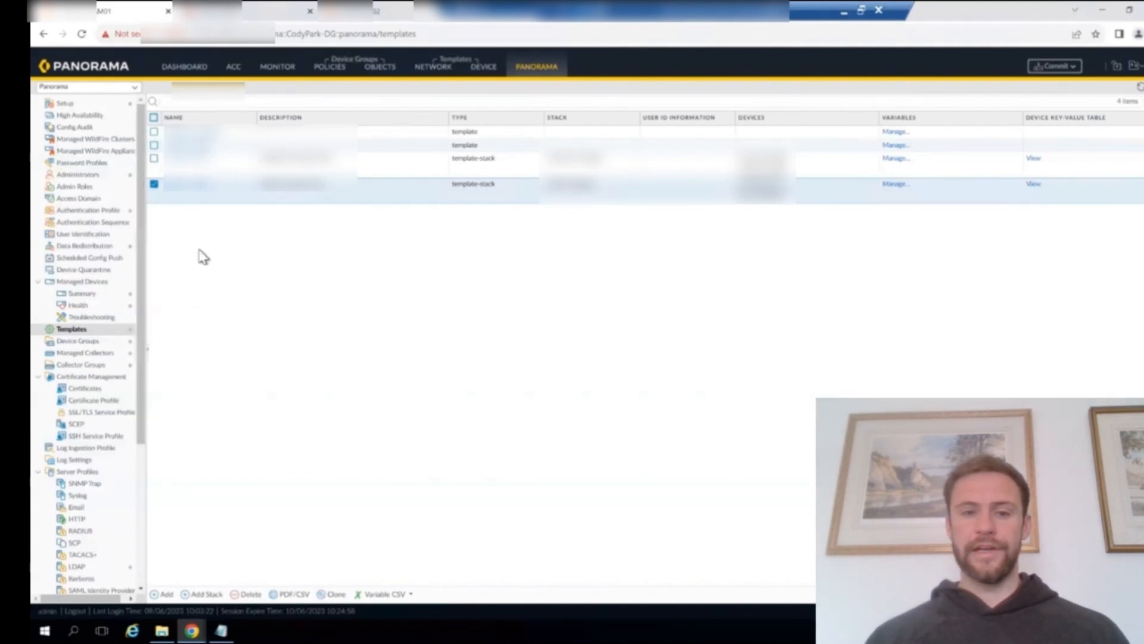
Step: Assign both new firewalls to the 102PF-DG device group, add a reference template to it, and save the group
left_click(98, 344)
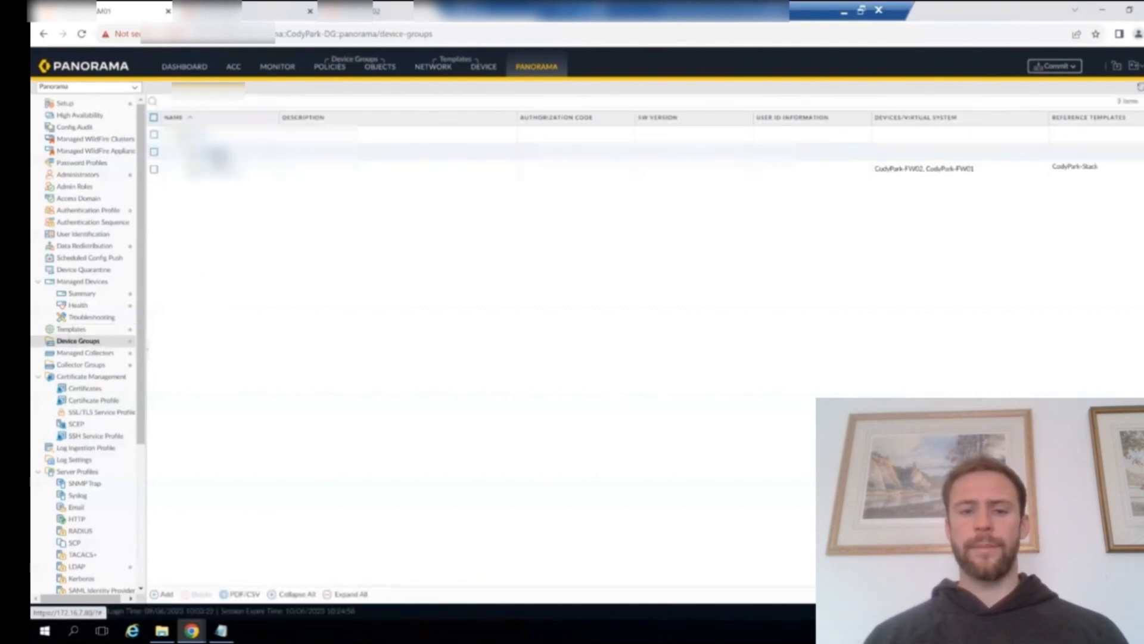
left_click(217, 157)
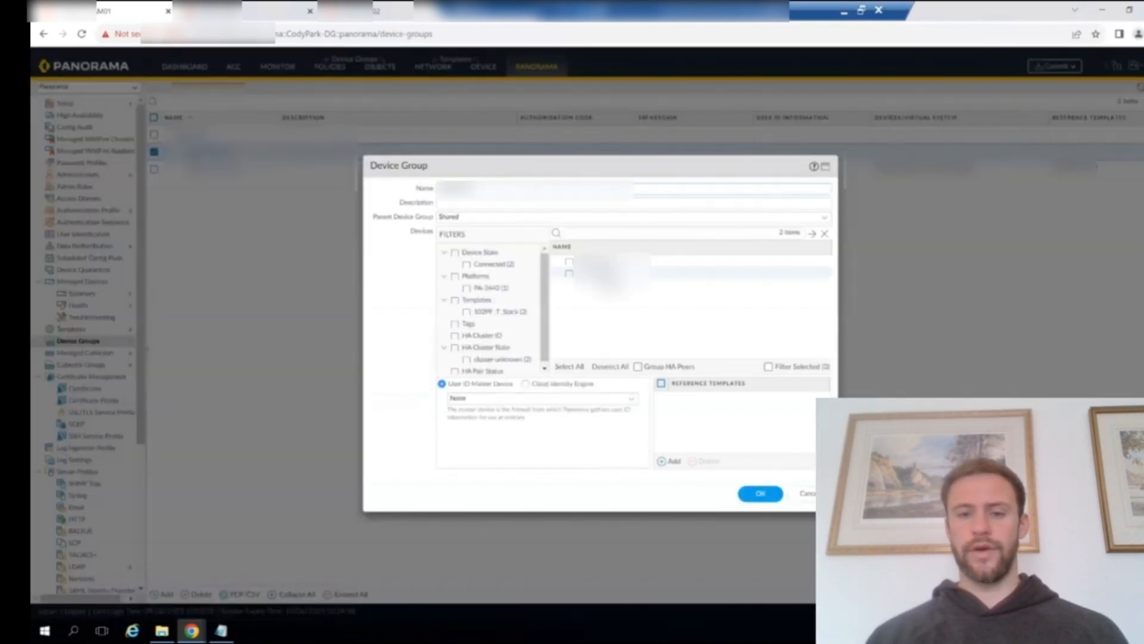
left_click(569, 262)
left_click(569, 275)
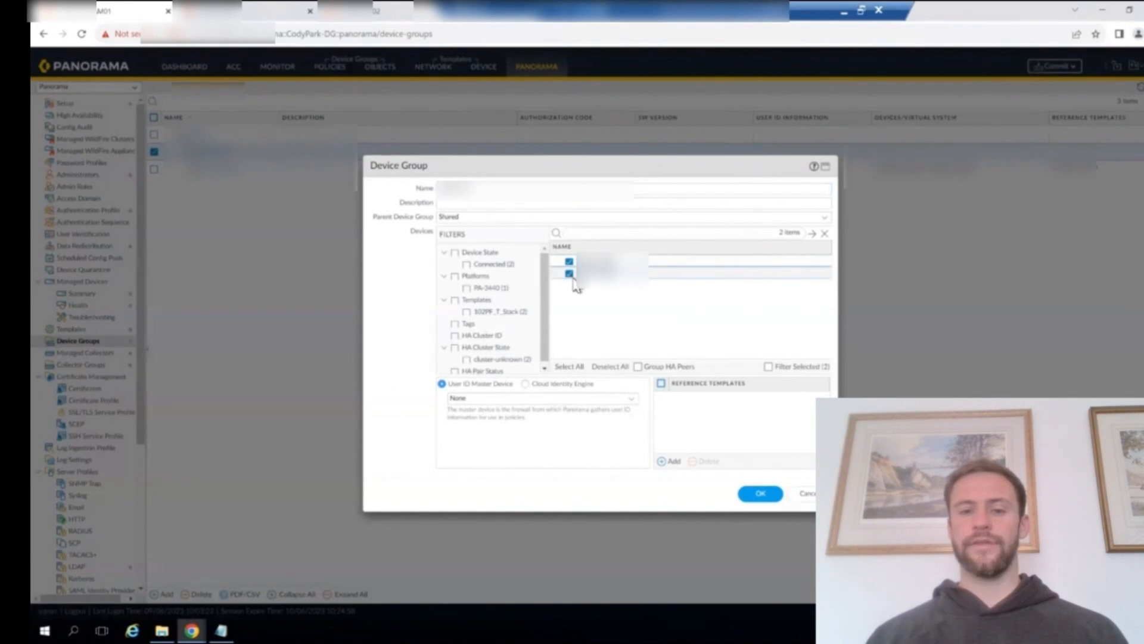
left_click(674, 462)
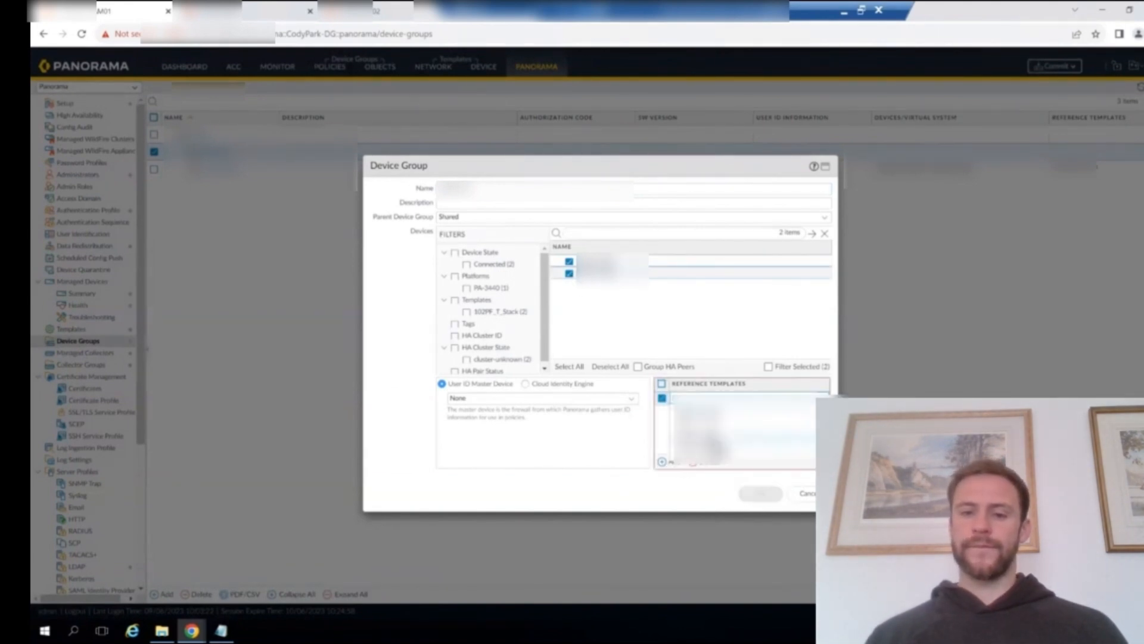
left_click(719, 429)
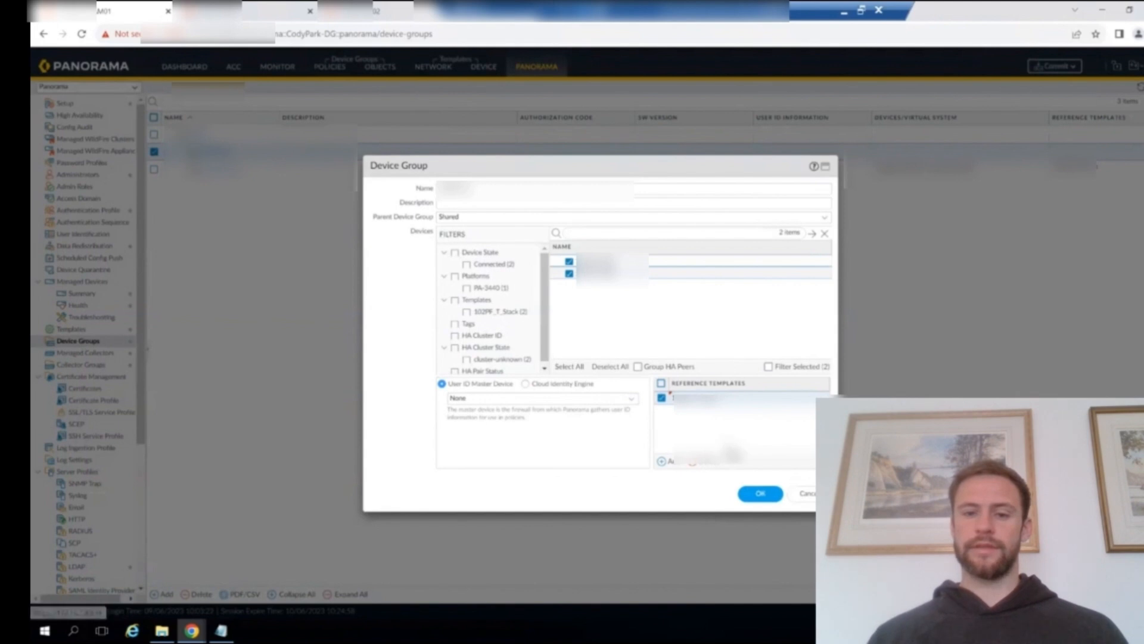
left_click(761, 495)
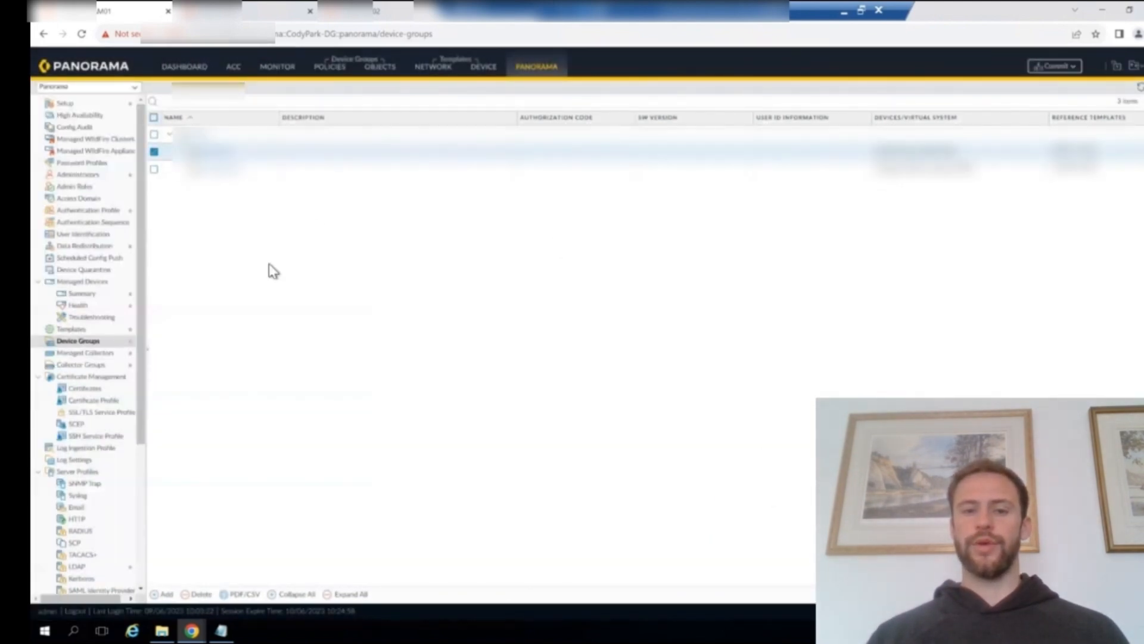
Step: Reopen the new firewalls' template stack, check its device assignments, and close it
left_click(89, 330)
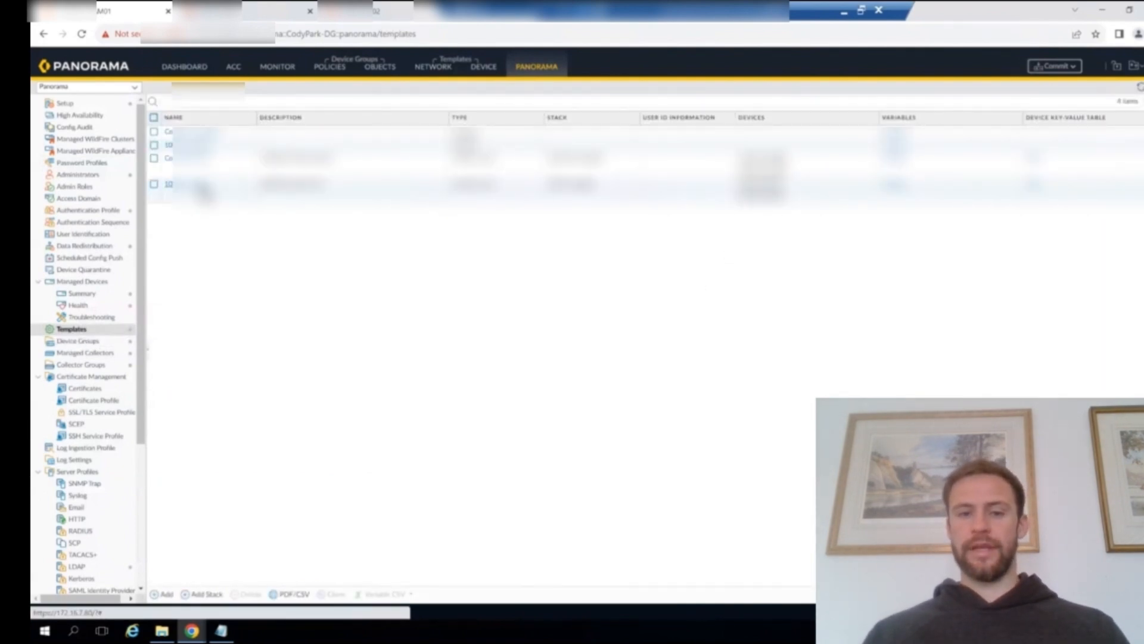
left_click(197, 186)
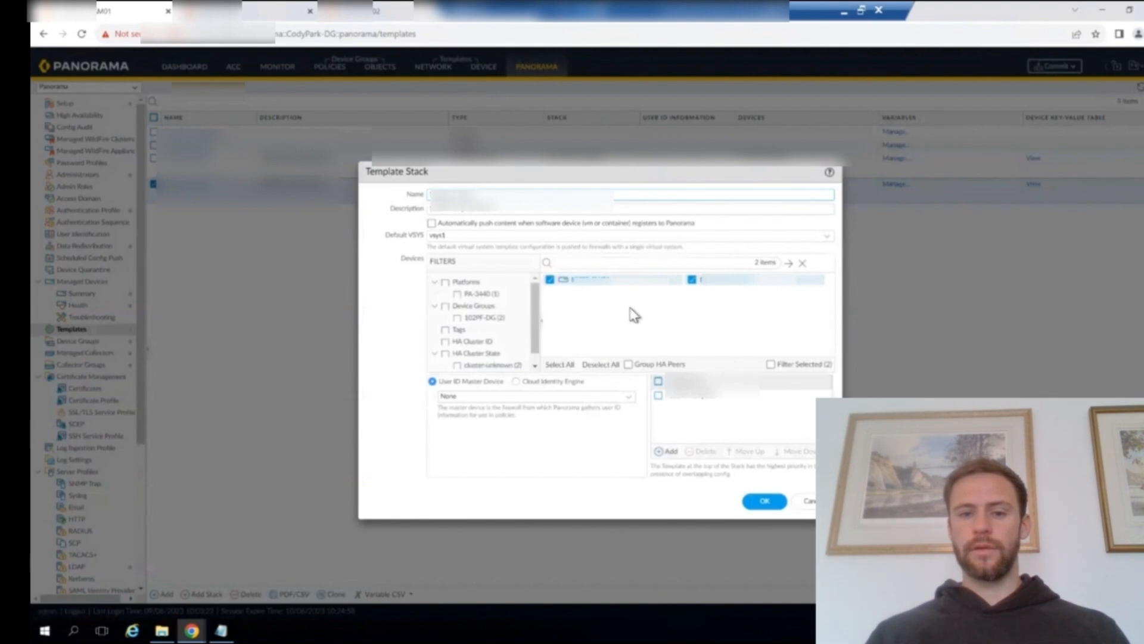
left_click(757, 506)
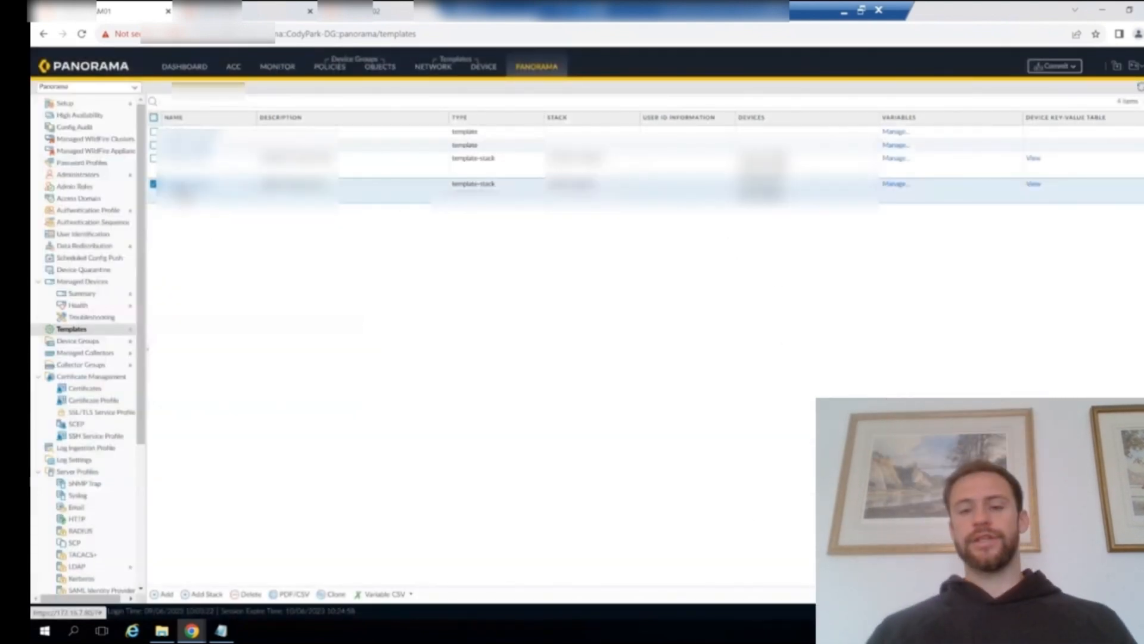
Step: Review the device group and template stack entries in the commit scope, and commit all changes to Panorama
left_click(1052, 66)
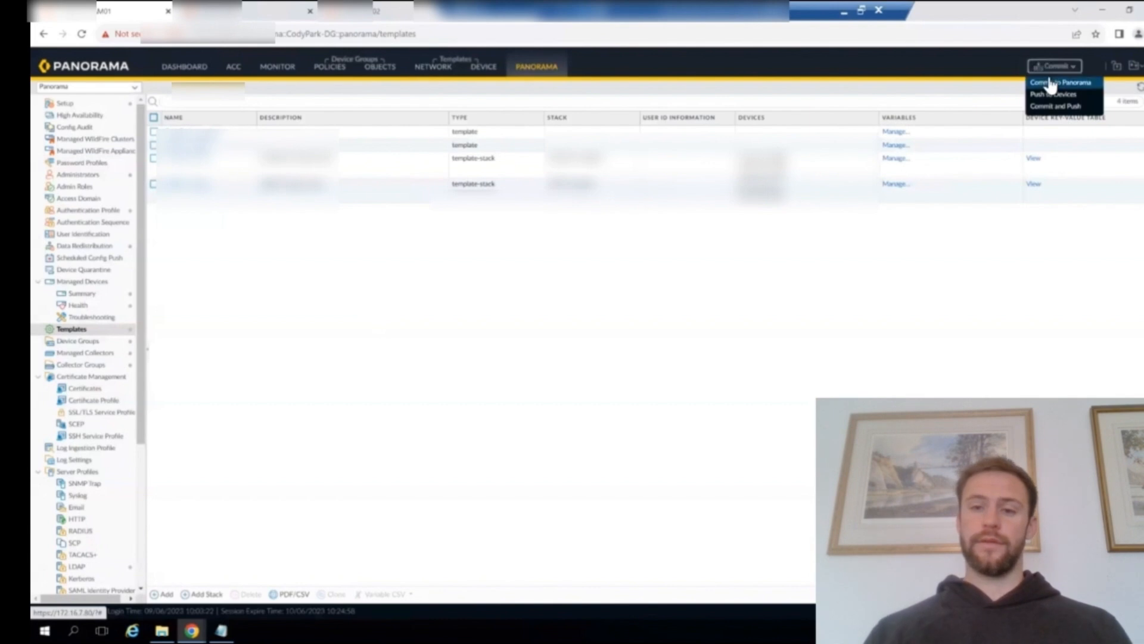
left_click(1050, 84)
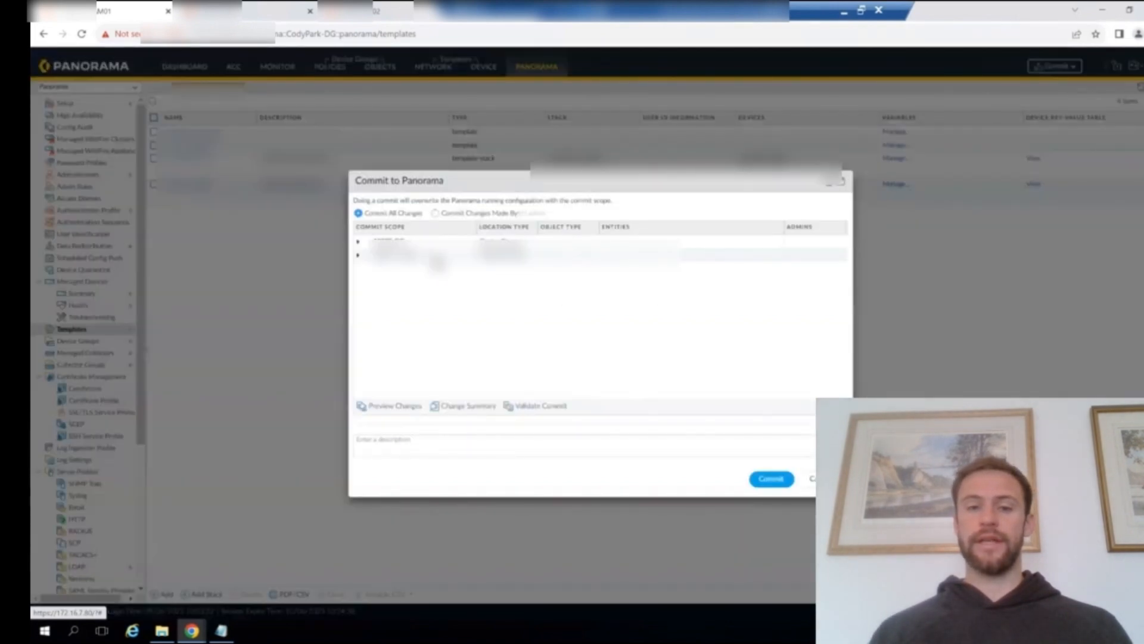
left_click(358, 256)
left_click(358, 241)
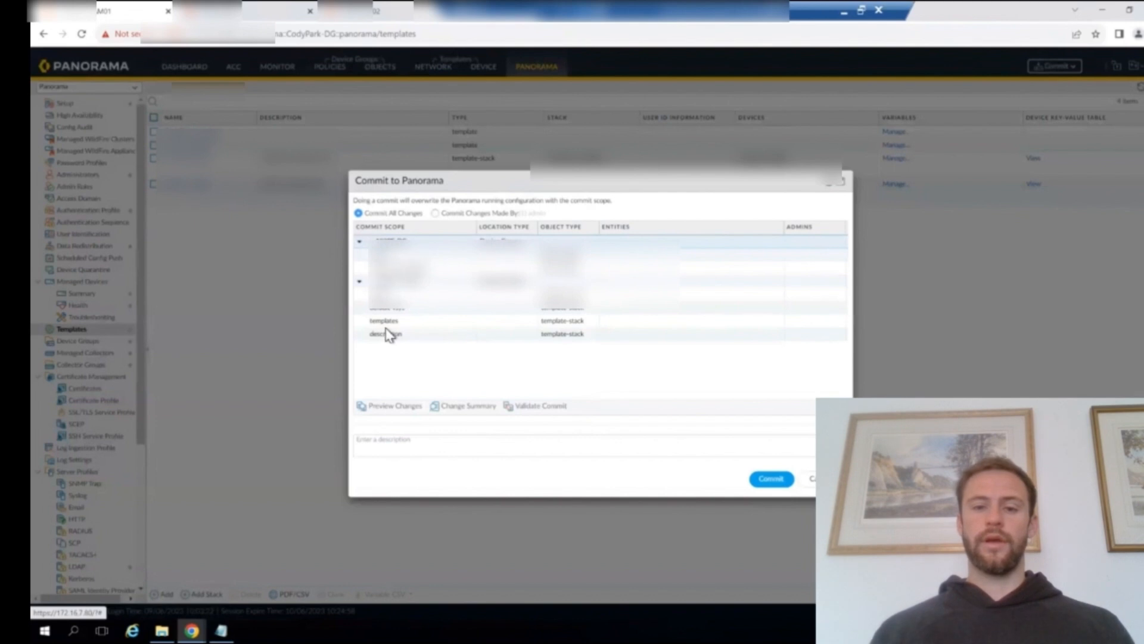
left_click(772, 479)
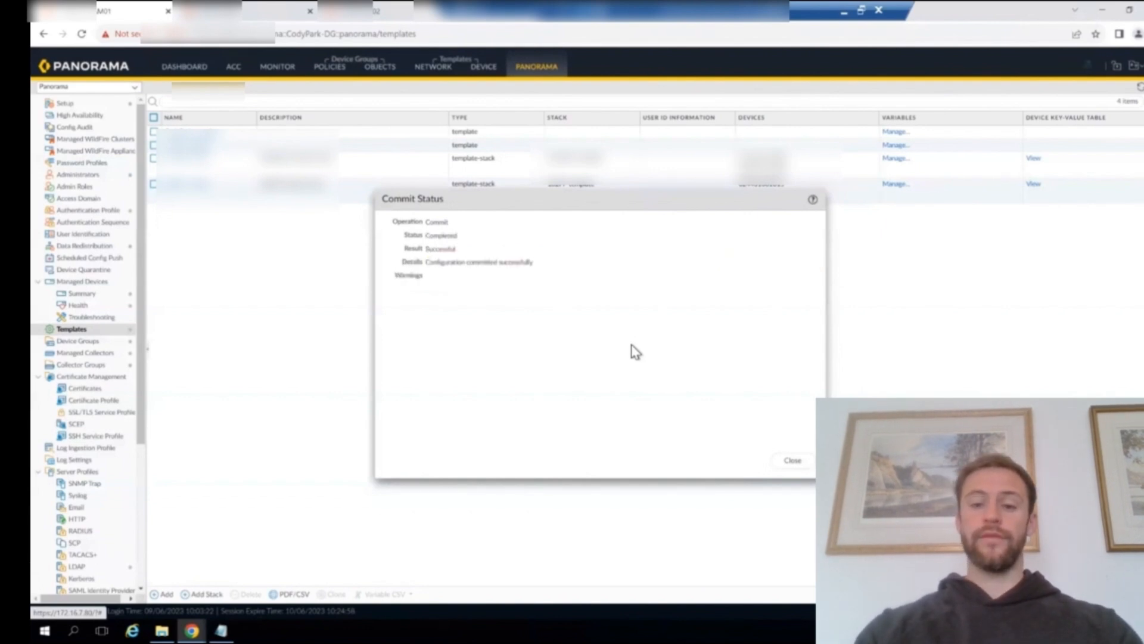
left_click(790, 462)
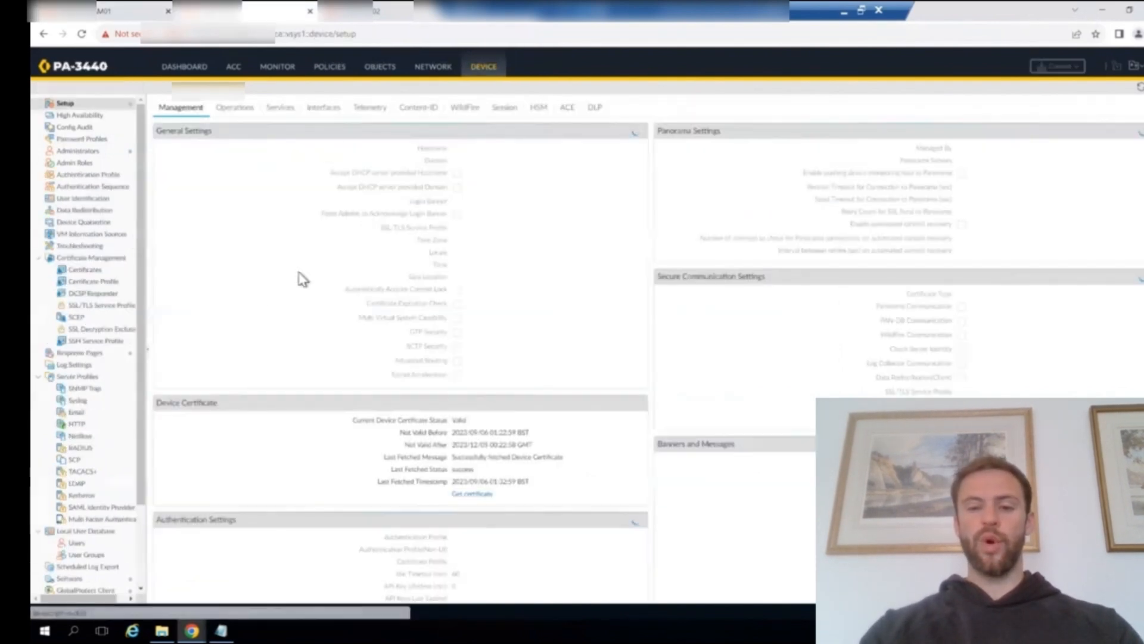
Step: Activate a license feature on the first PA-3440 firewall by entering its authorization code
scroll(94, 439, "down", 2)
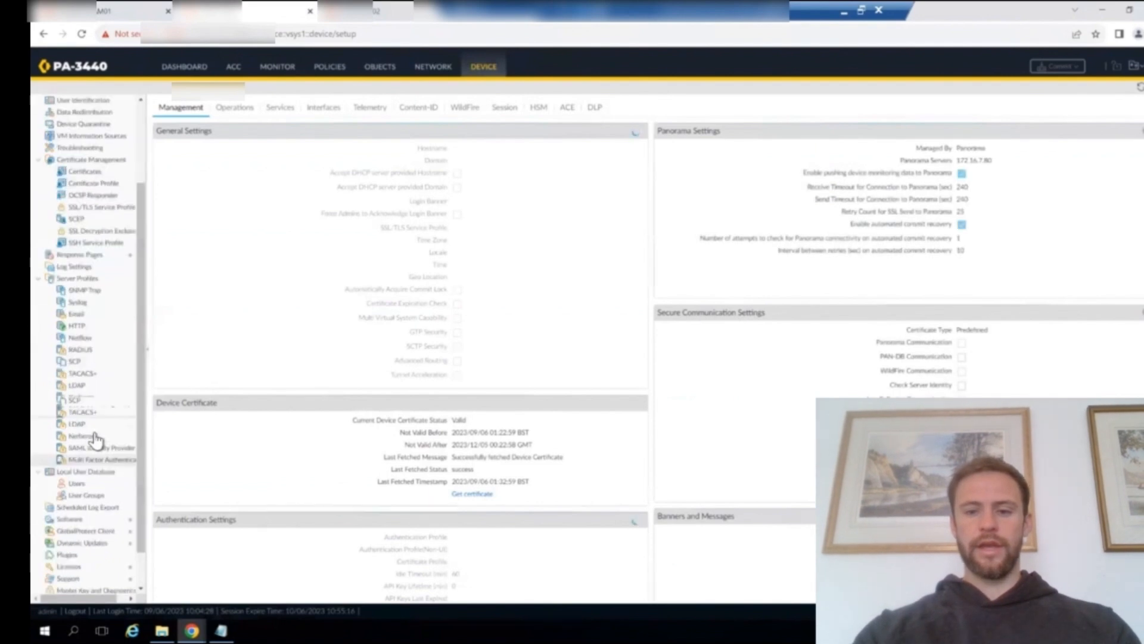
left_click(83, 528)
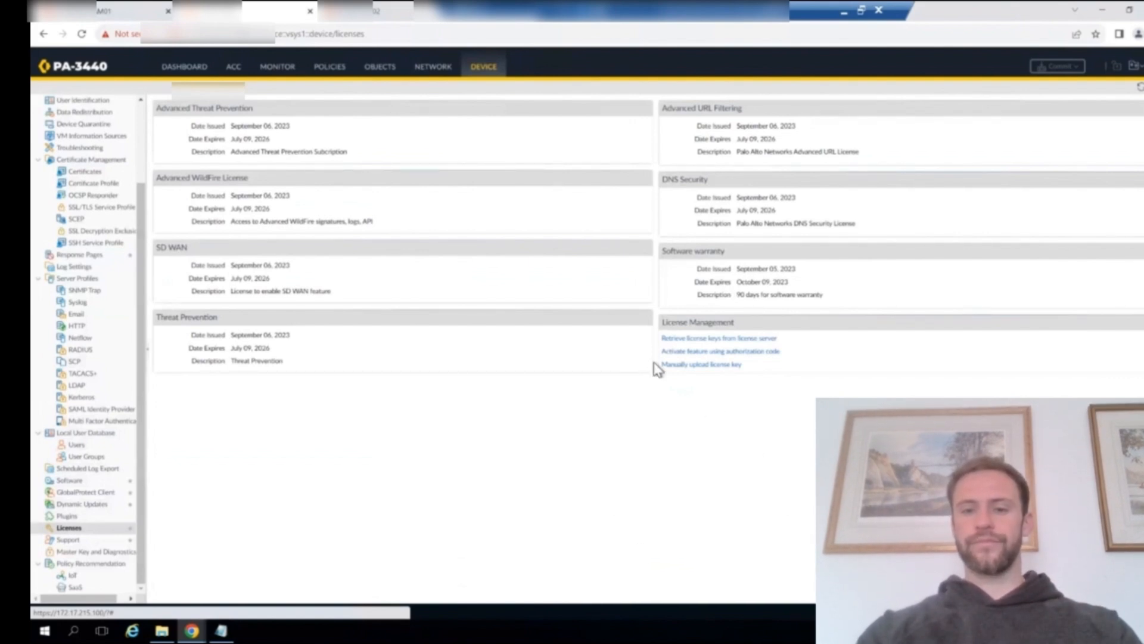
left_click(707, 358)
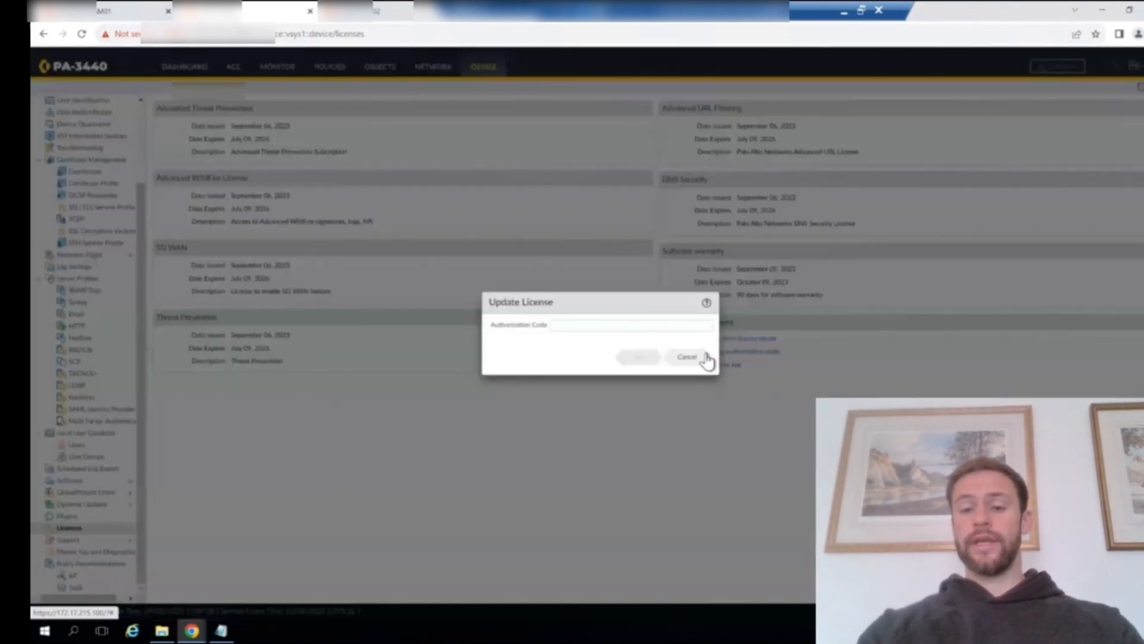
left_click(596, 326)
key("ctrl+v")
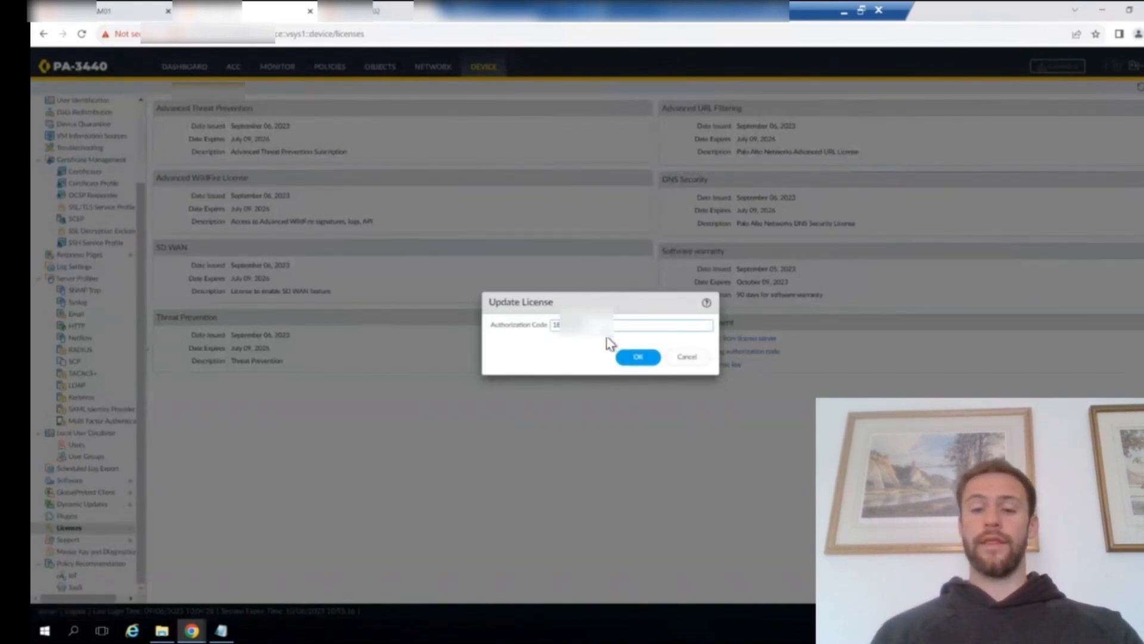
left_click(633, 358)
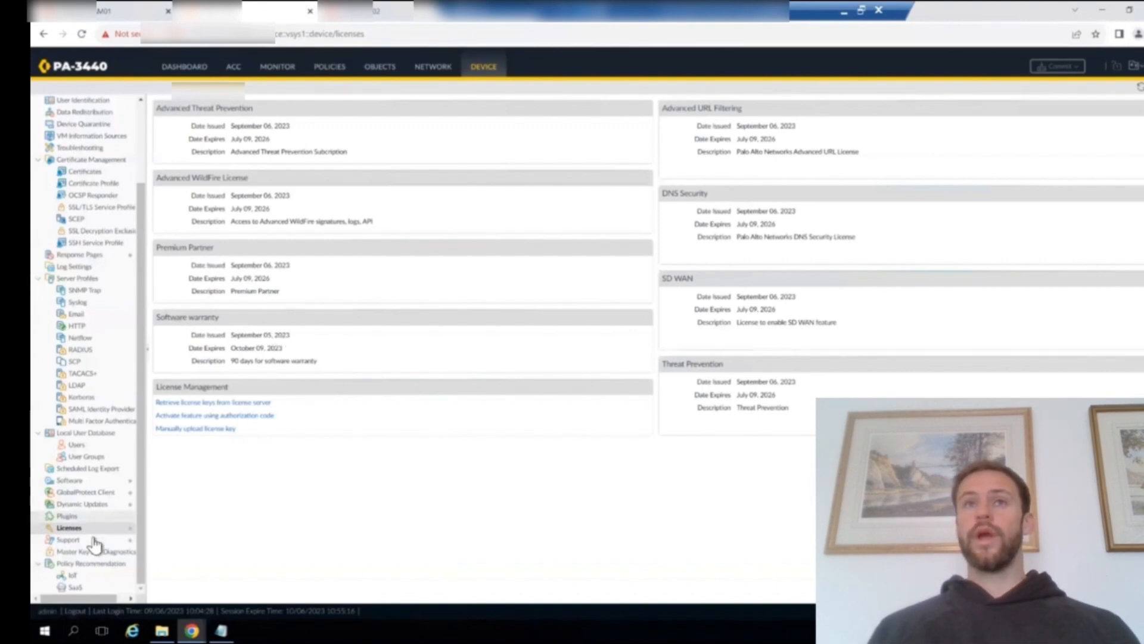
Step: Switch to the second PA-3440 firewall, start activating a license feature, and enter its authorization code
left_click(391, 16)
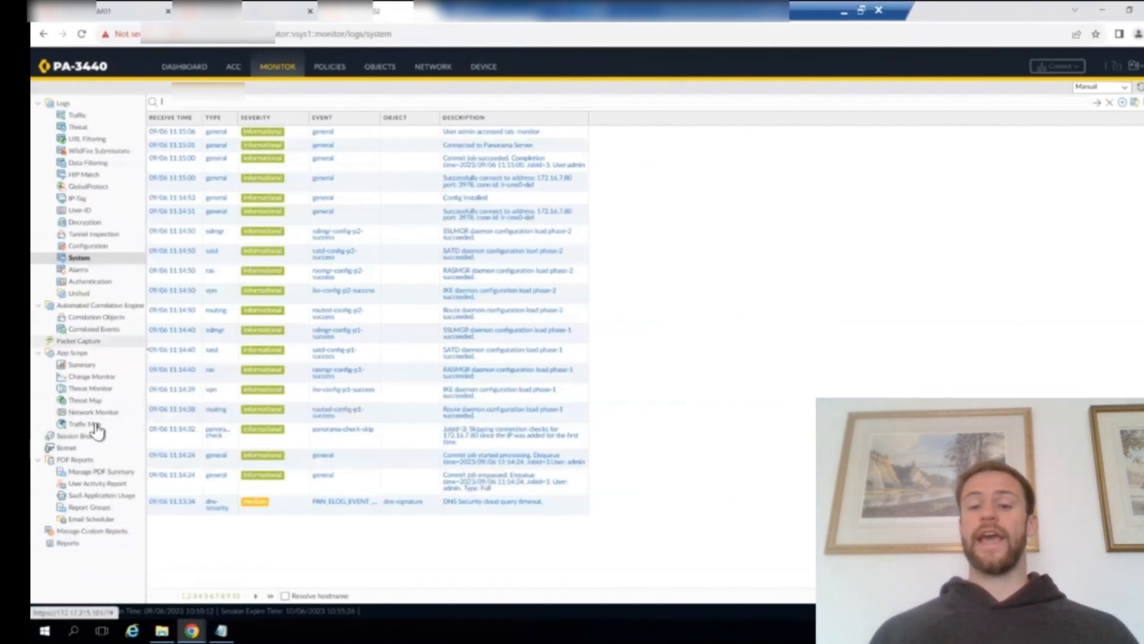
left_click(477, 68)
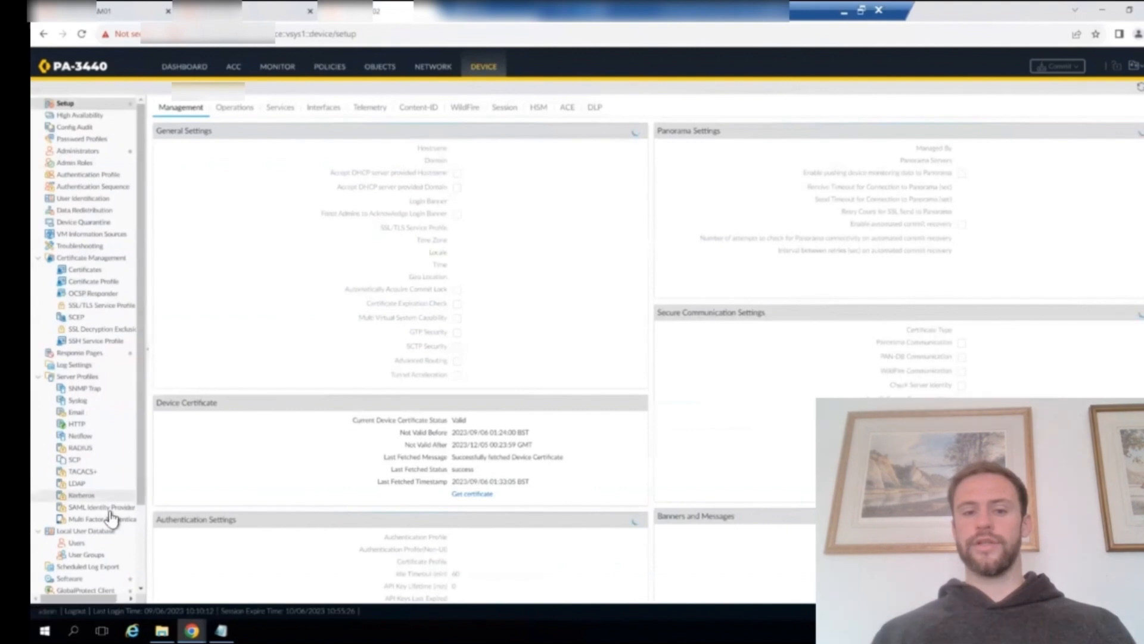
scroll(113, 525, "down", 3)
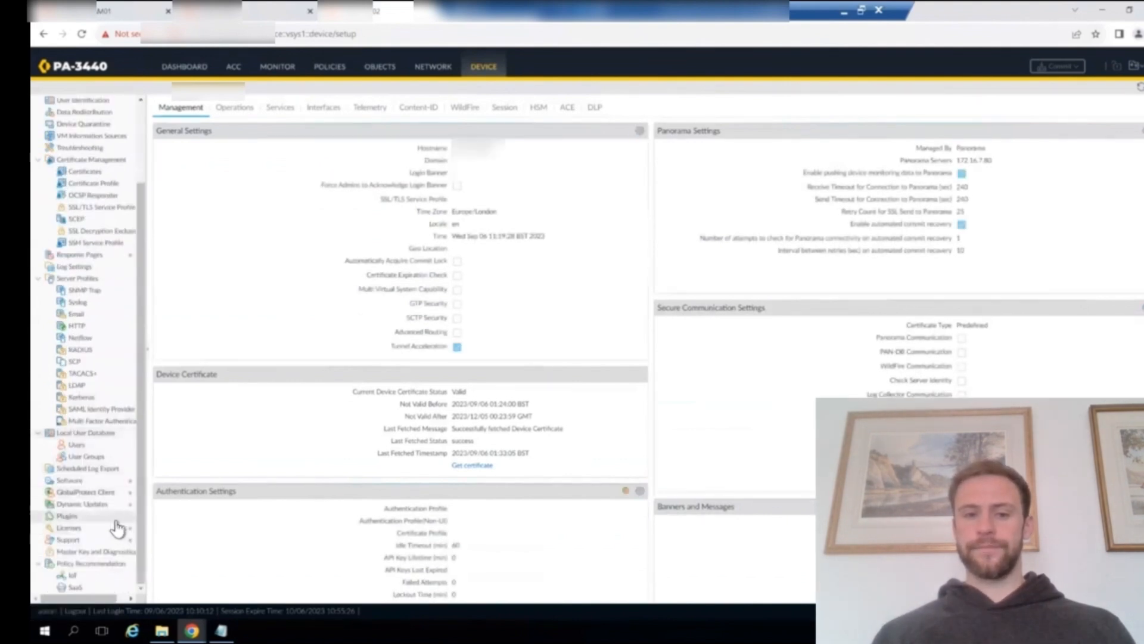
left_click(118, 528)
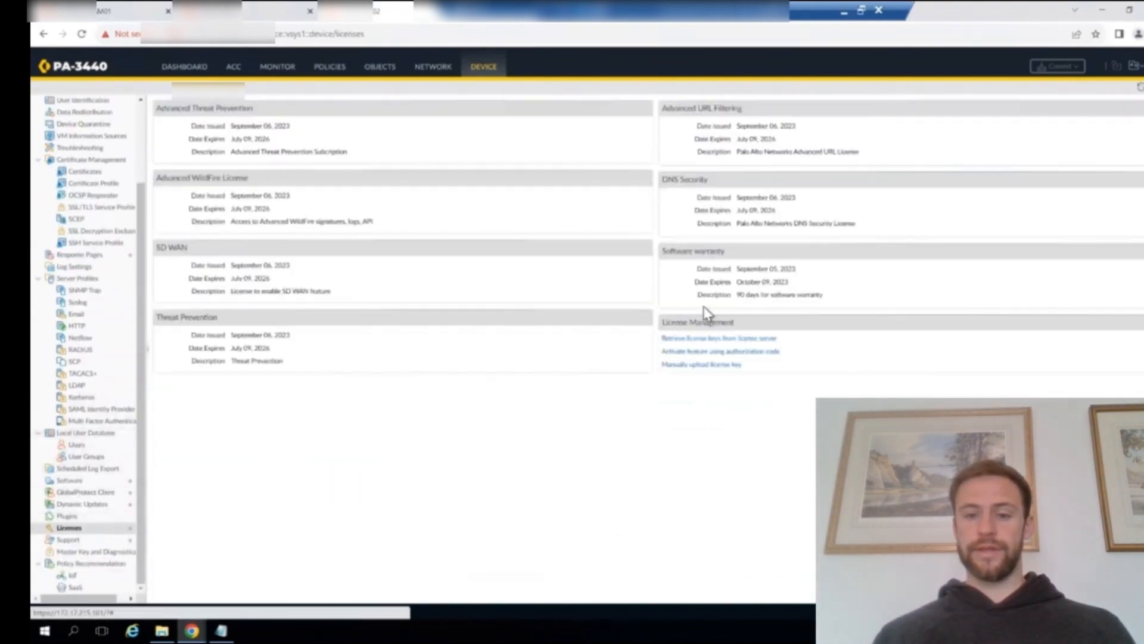
left_click(708, 353)
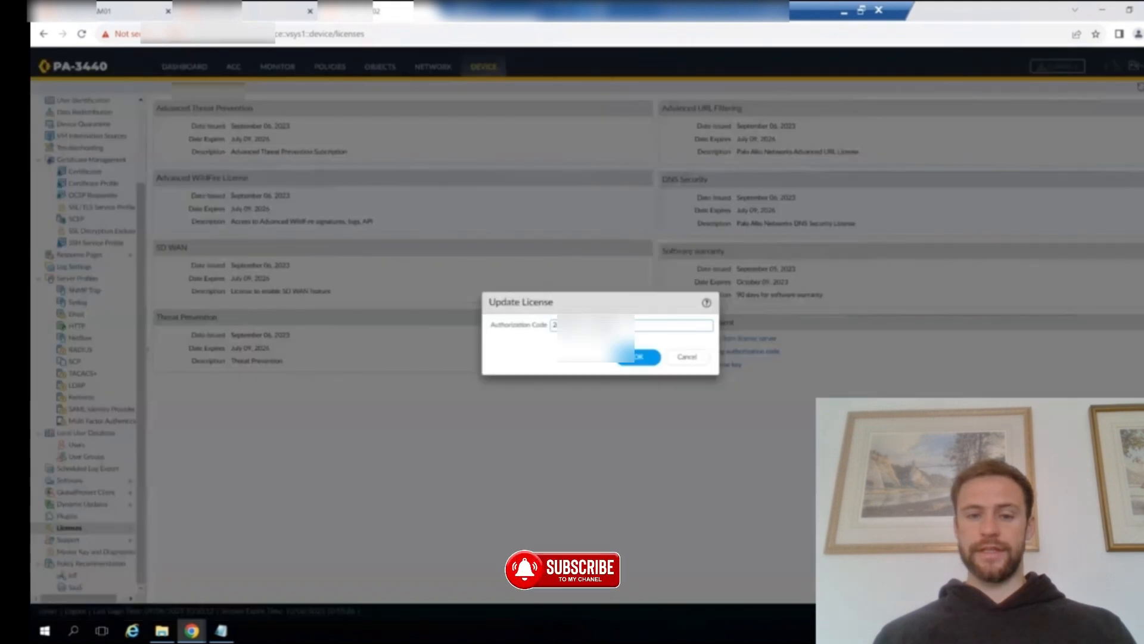